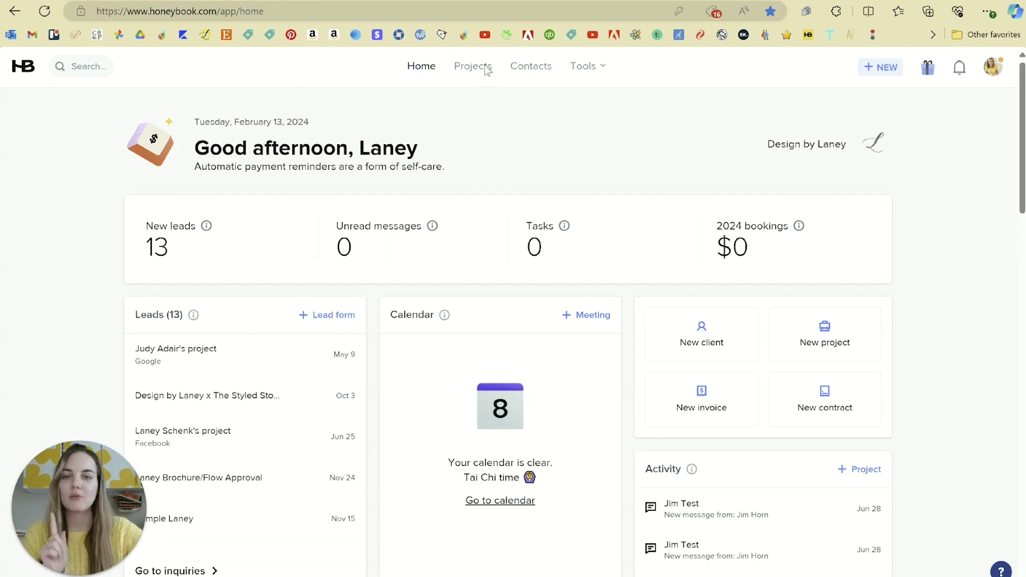
- Go from the home dashboard to the Contacts page
left_click(543, 75)
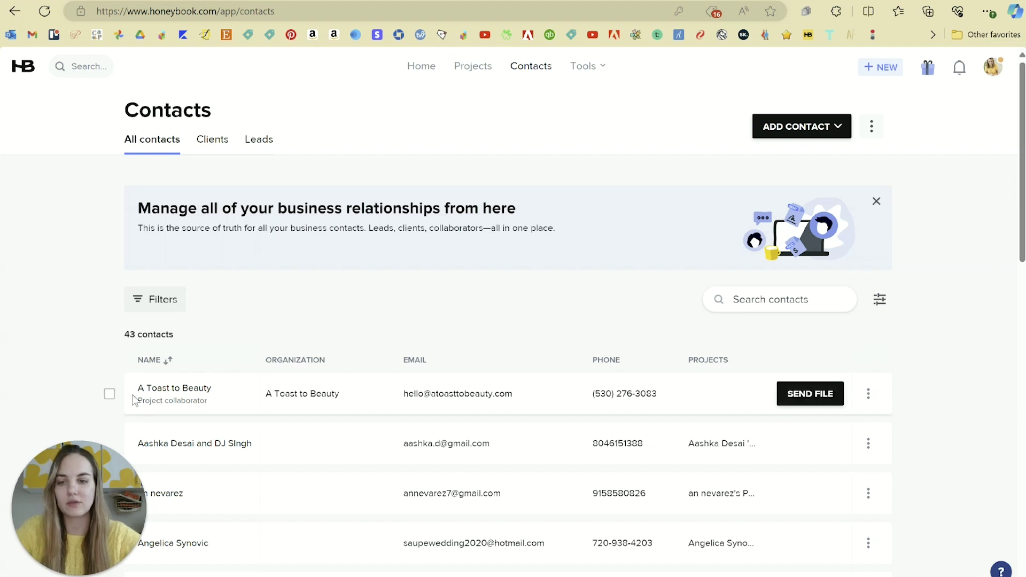
- Review the Clients and Leads tabs, return to All contacts, and start a new Client/Lead contact
left_click_drag(137, 389, 212, 389)
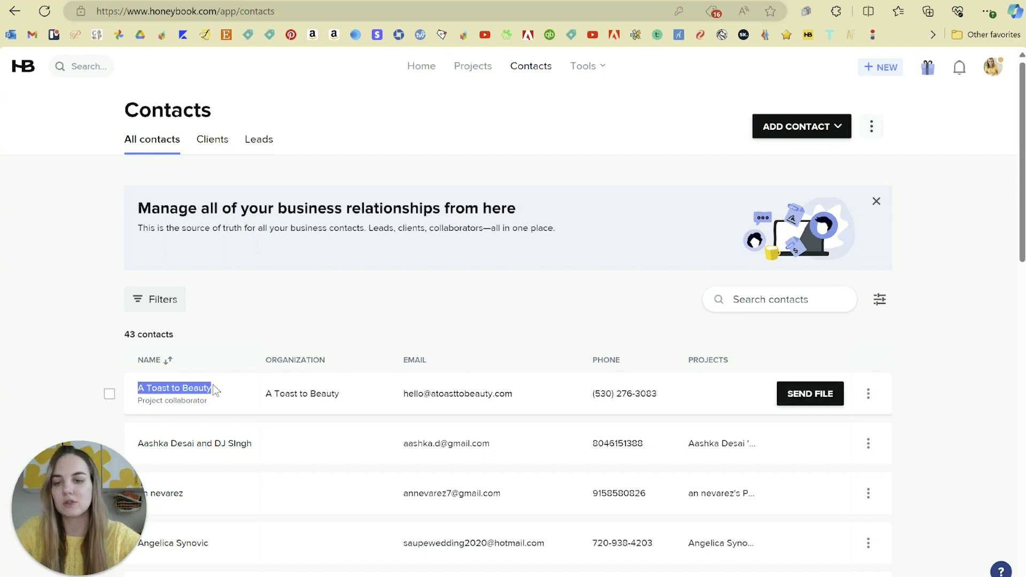
left_click(457, 296)
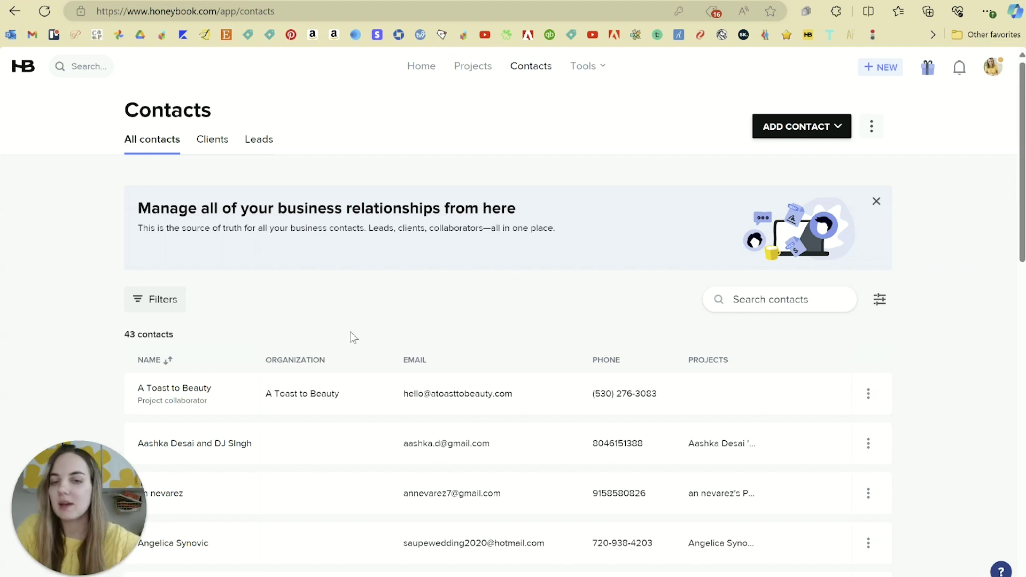
left_click(212, 140)
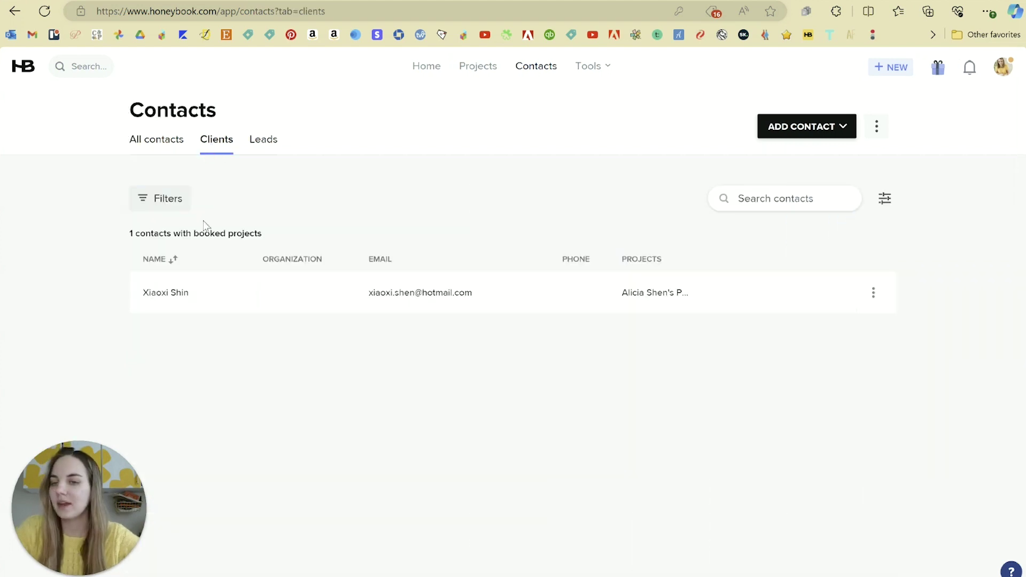
left_click(264, 140)
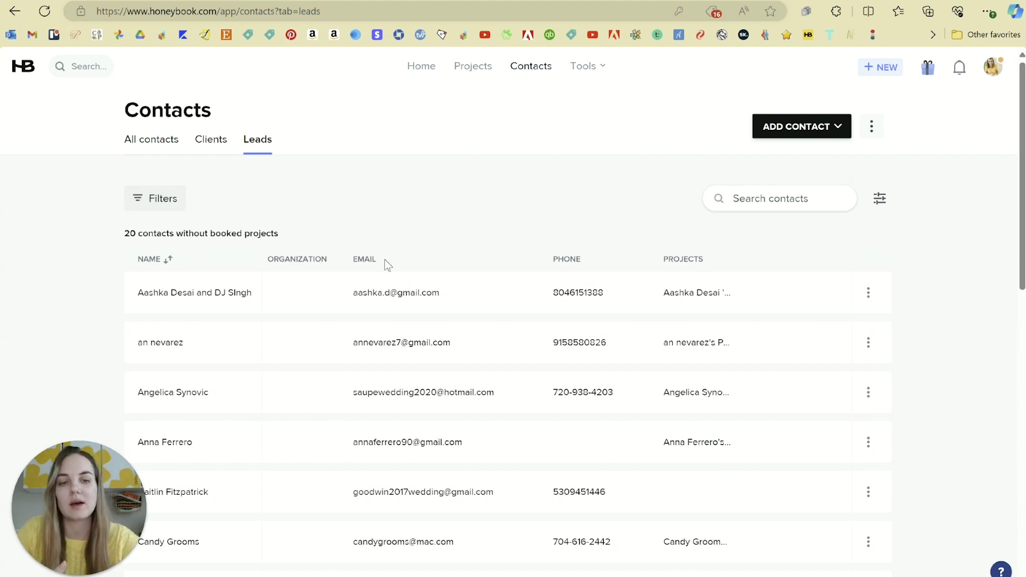
left_click(162, 140)
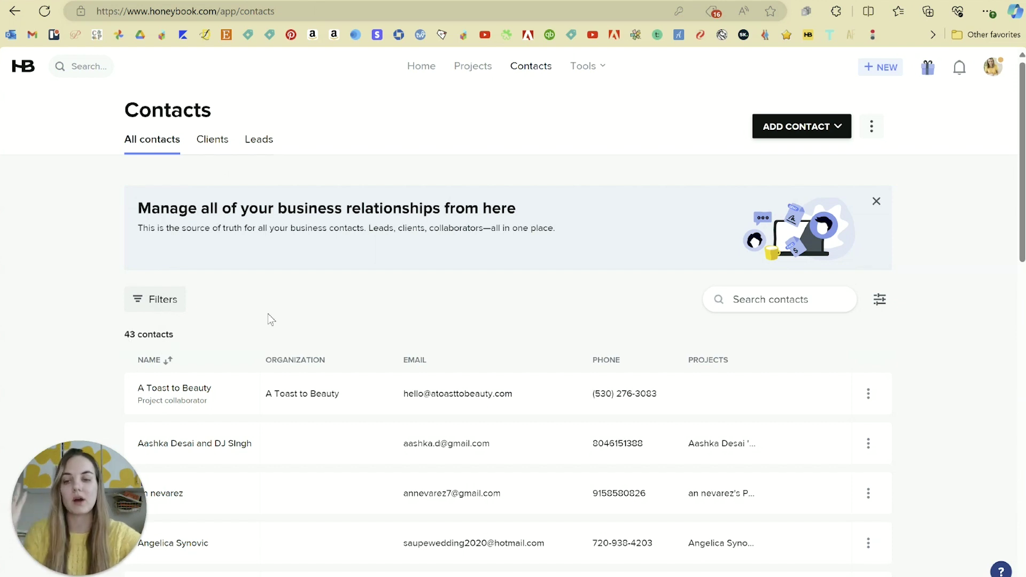
left_click(837, 130)
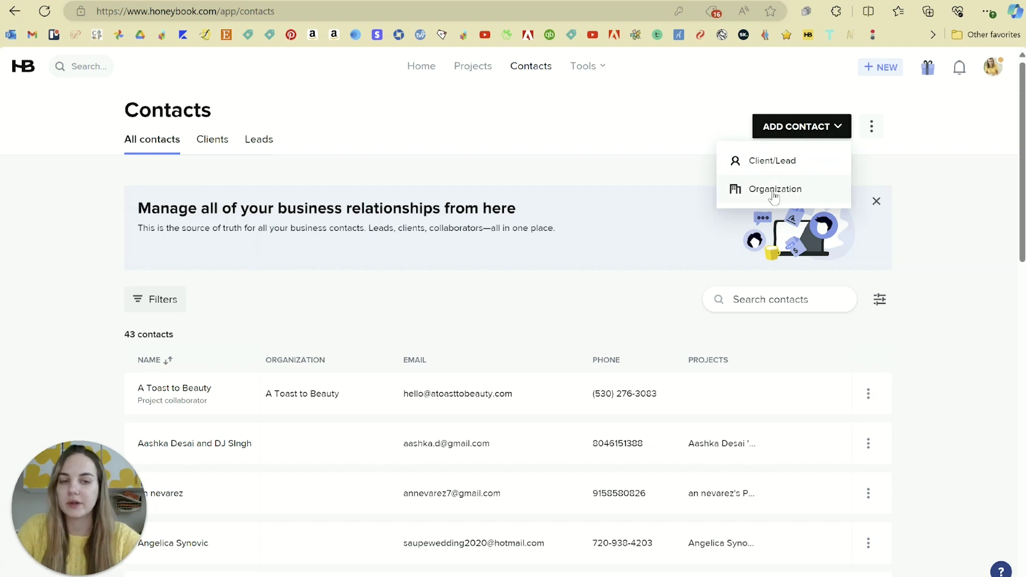
left_click(768, 162)
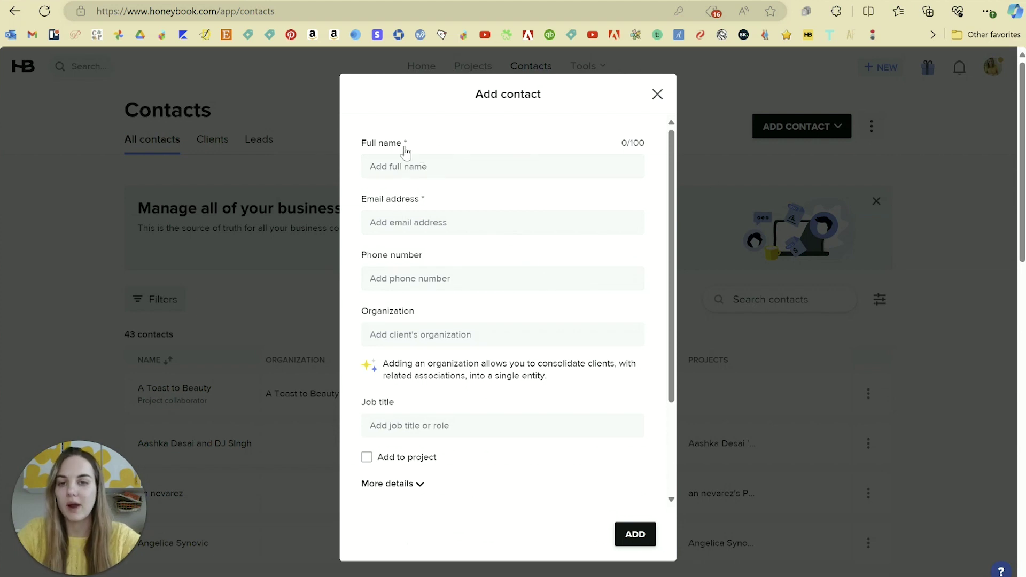
- Scroll through the Add contact form and expand its More details fields
scroll(518, 256, "down", 1)
scroll(521, 257, "down", 1)
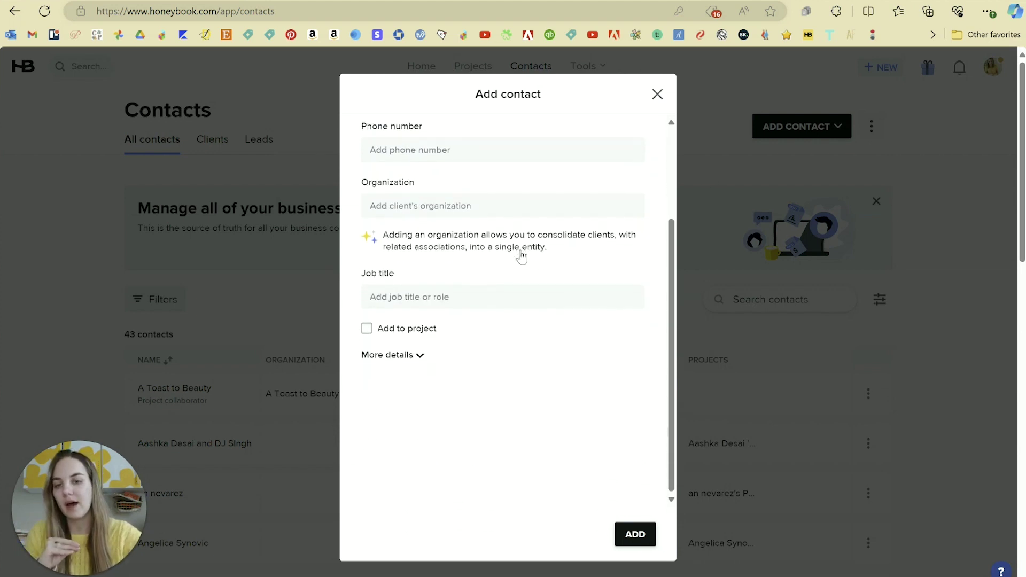
scroll(414, 363, "up", 2)
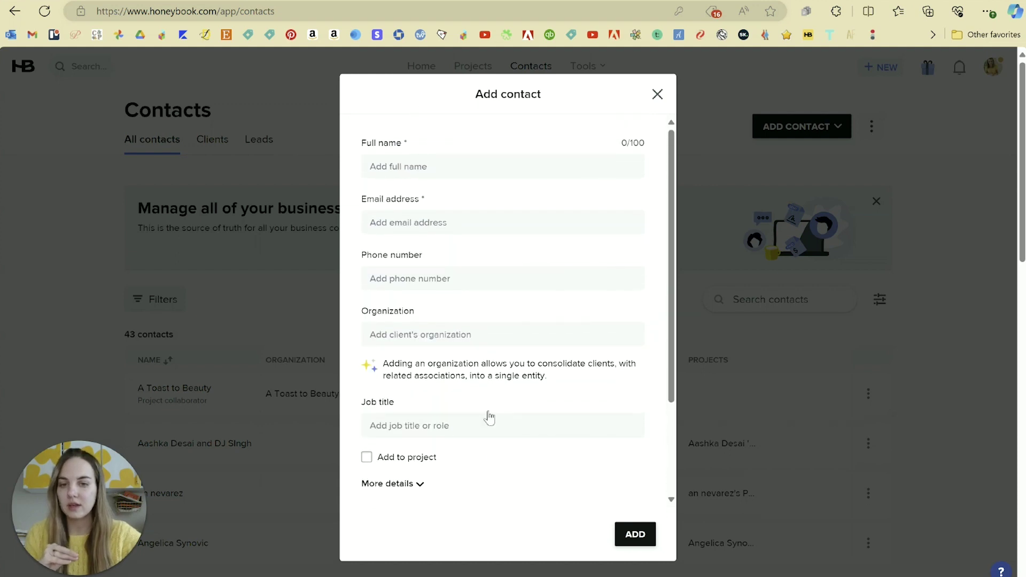
scroll(487, 412, "down", 2)
left_click(385, 365)
scroll(383, 366, "up", 2)
scroll(427, 369, "down", 3)
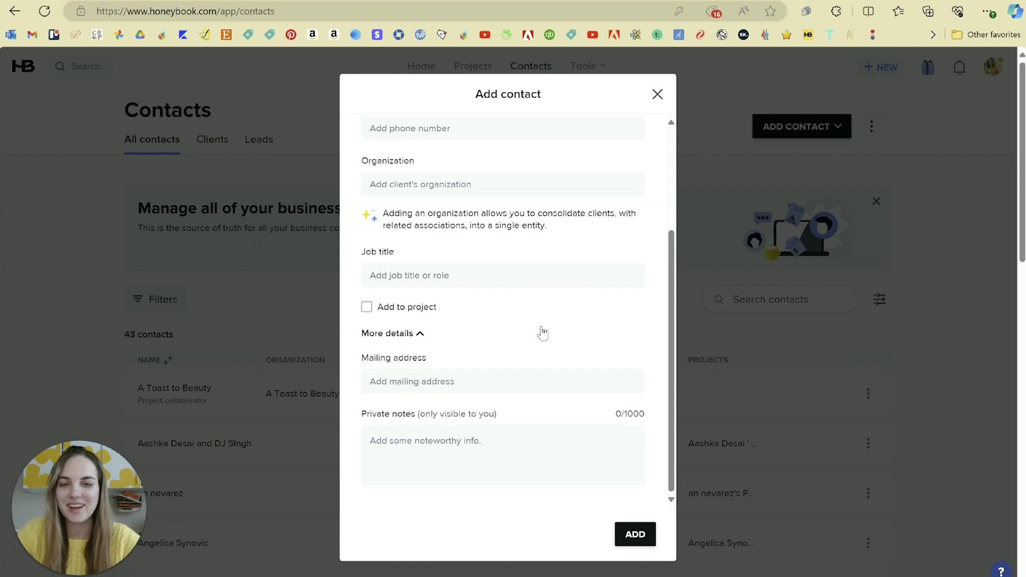
scroll(542, 333, "up", 3)
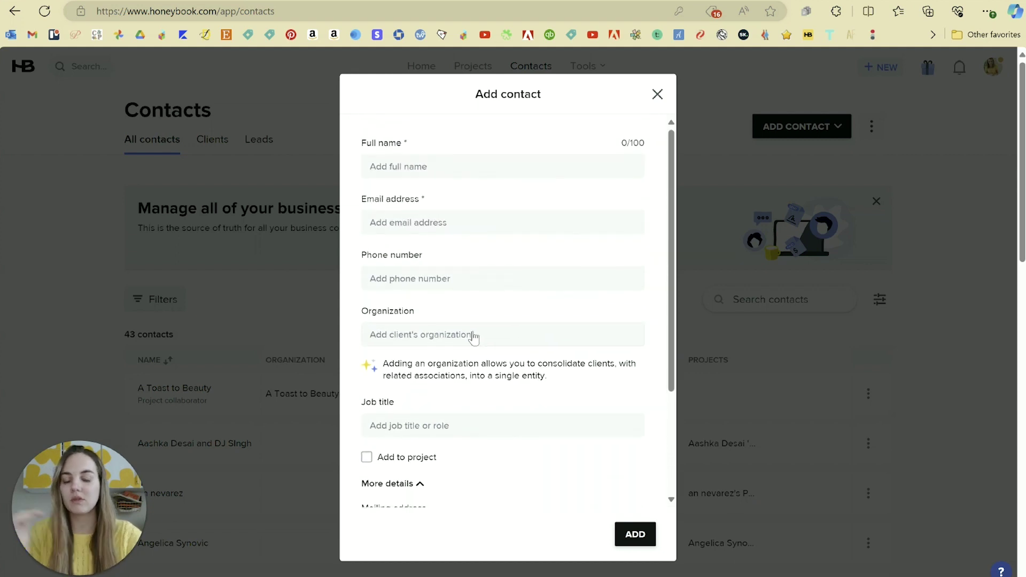
- Try the Organization field, then close the Add contact form without saving
left_click(373, 339)
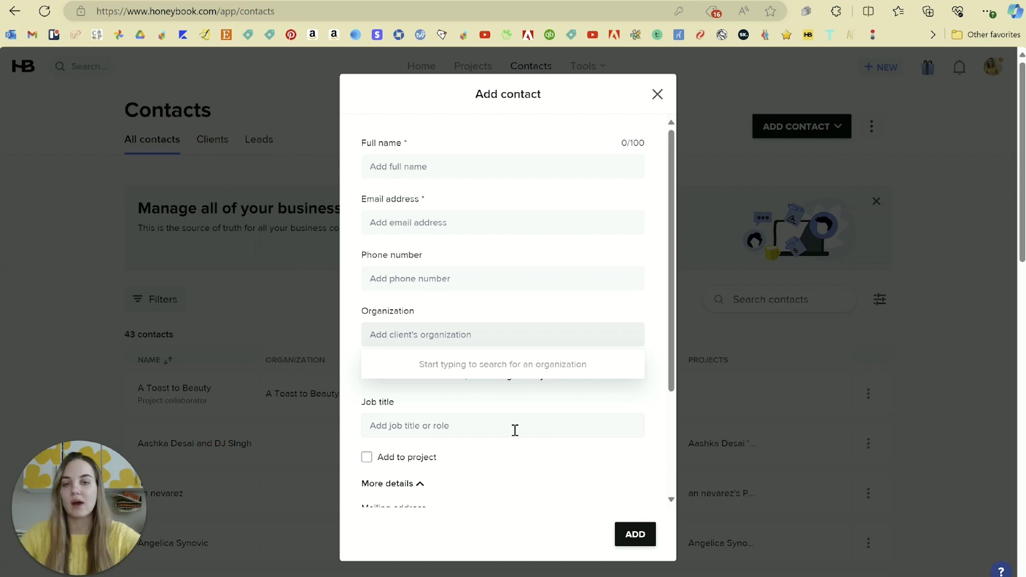
left_click(657, 94)
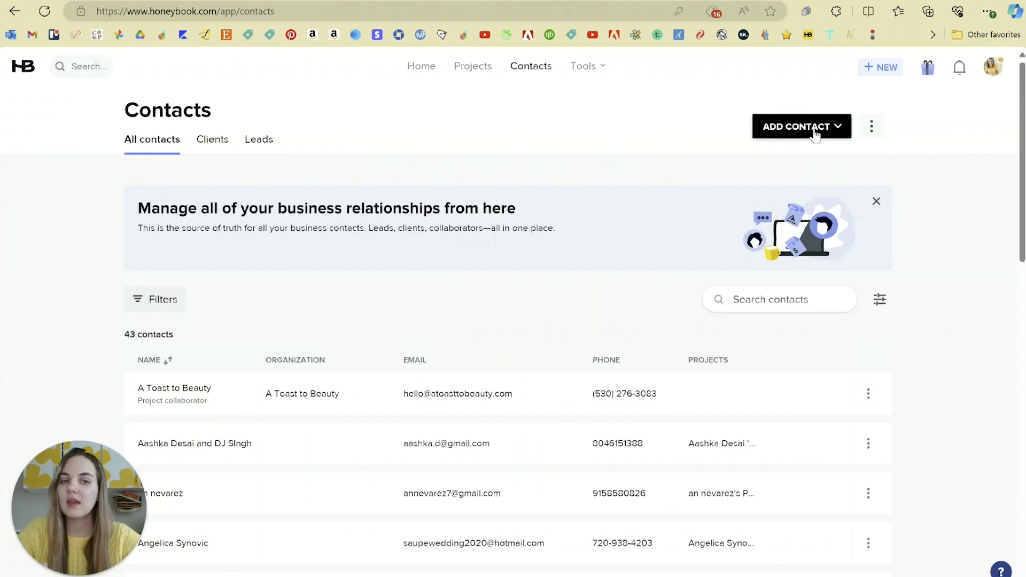
left_click(816, 128)
left_click(778, 194)
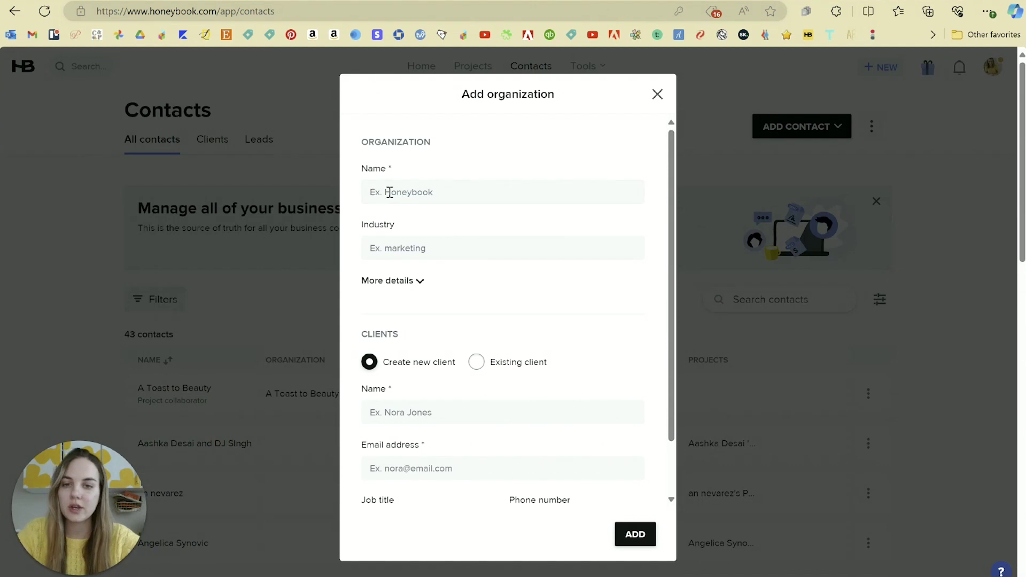
scroll(443, 246, "down", 1)
left_click(411, 219)
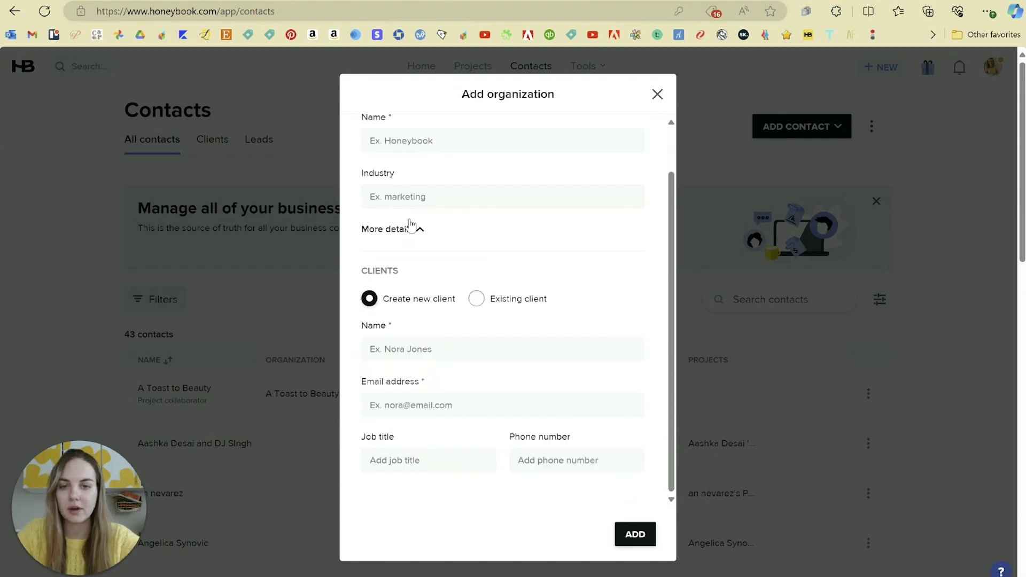
left_click(412, 219)
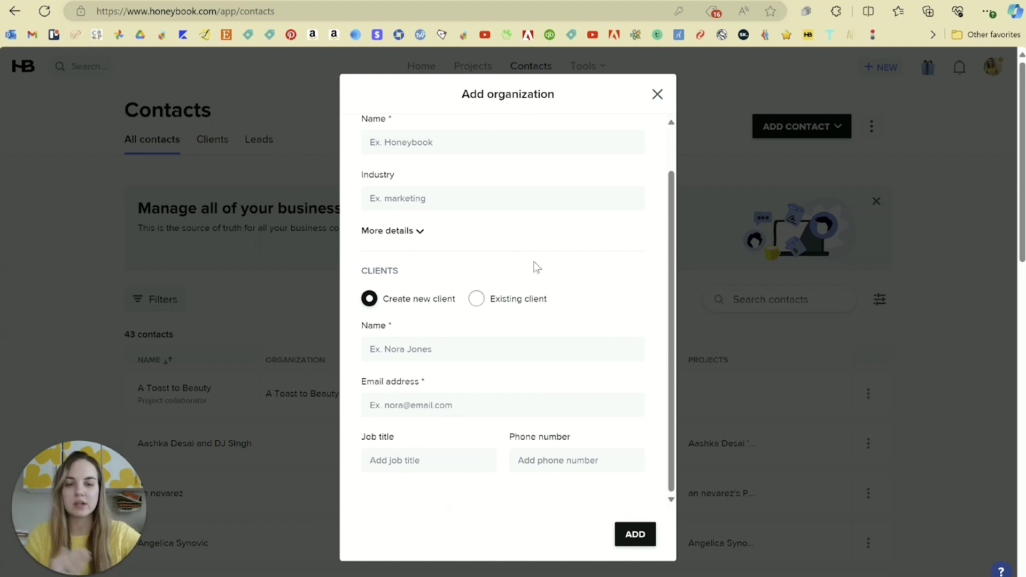
left_click(786, 169)
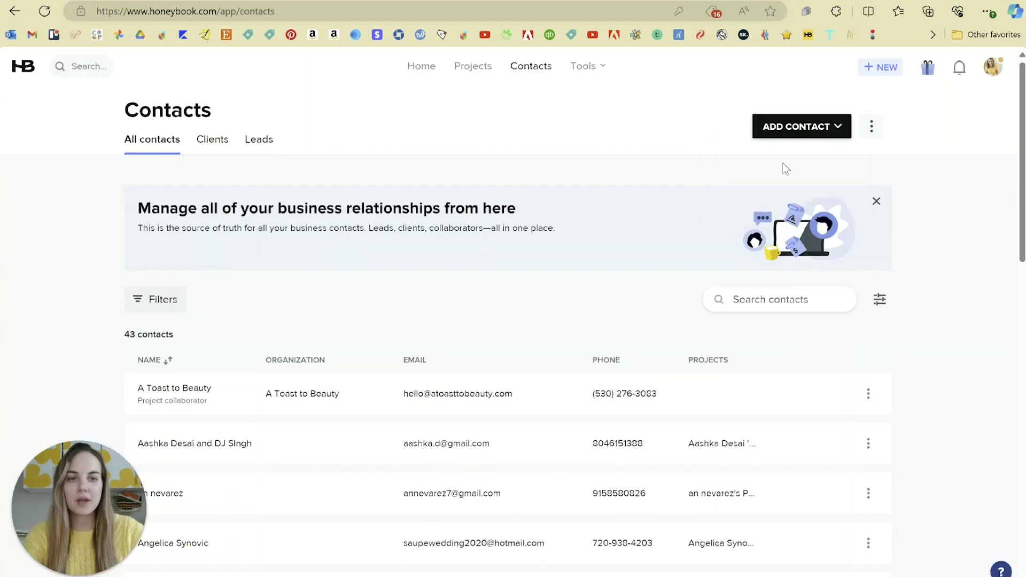
left_click(802, 126)
- Enter the client's full name and e-mail address and add her as a contact
left_click(419, 157)
type("Am")
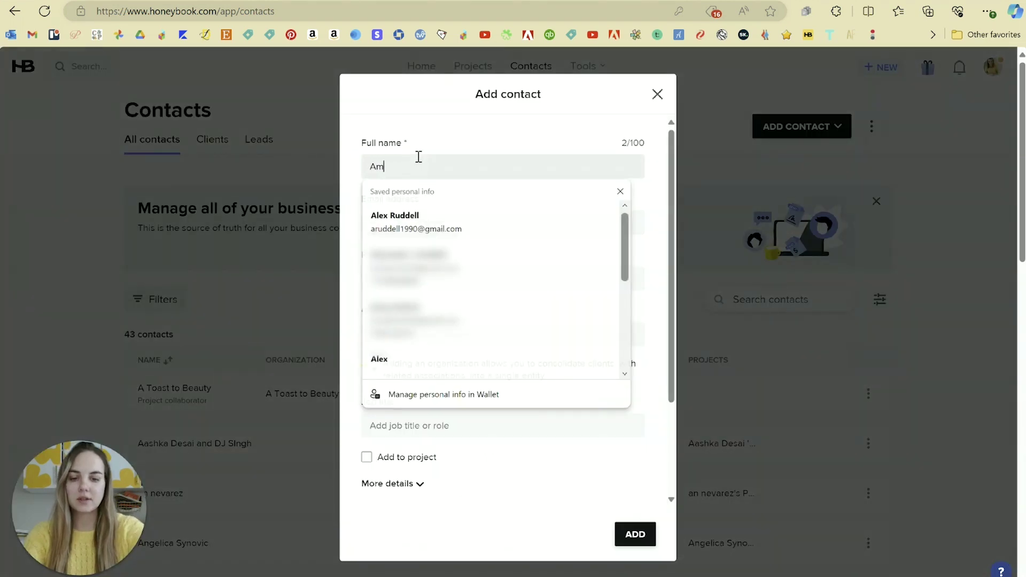
type("y Santiag")
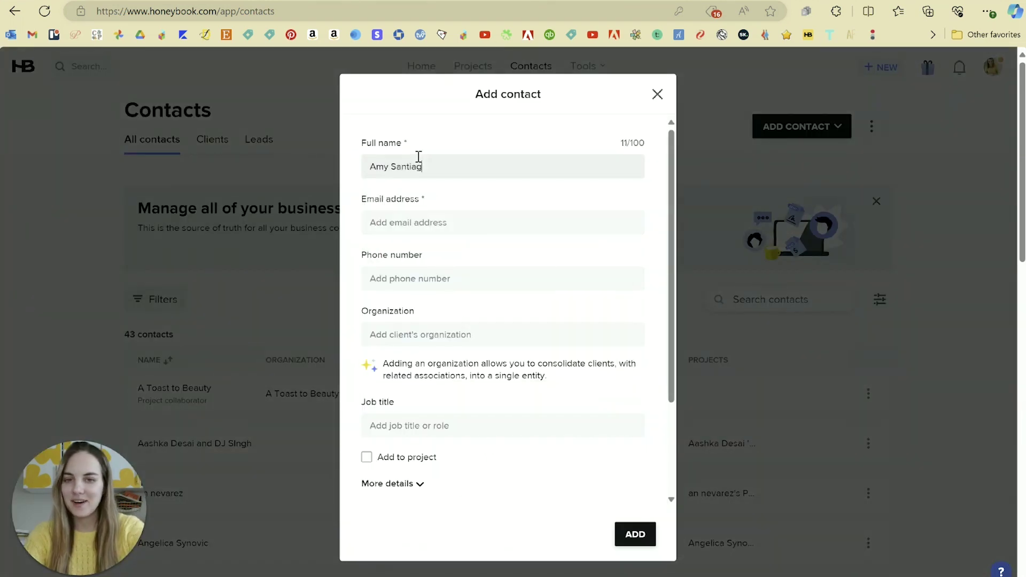
type("o")
key("Tab")
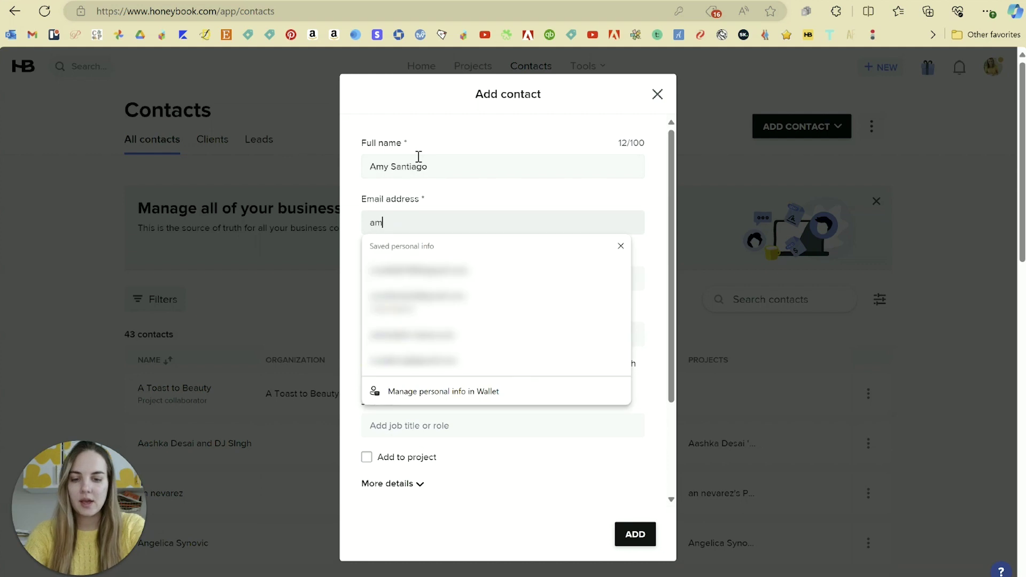
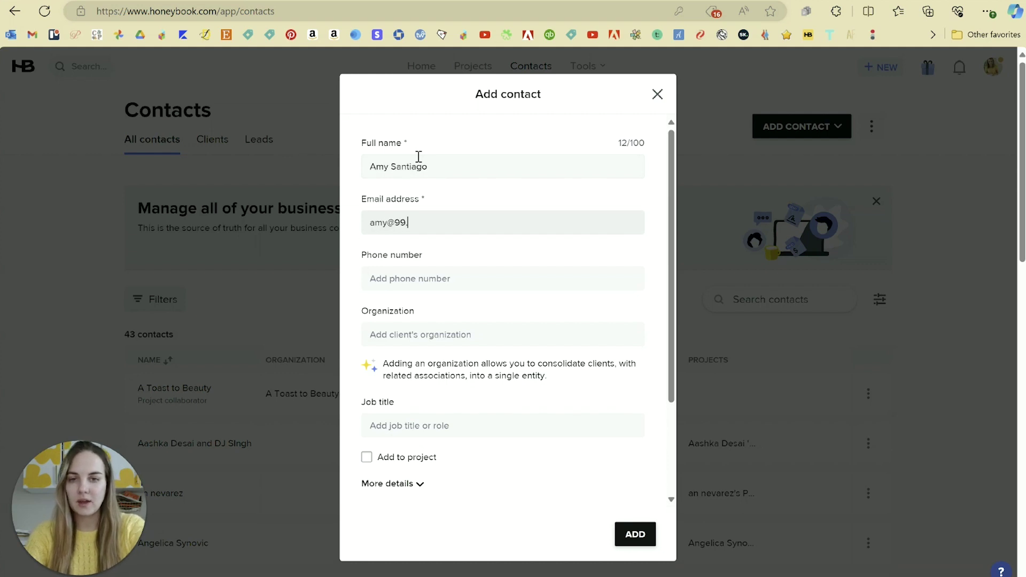
left_click(443, 286)
scroll(514, 235, "down", 1)
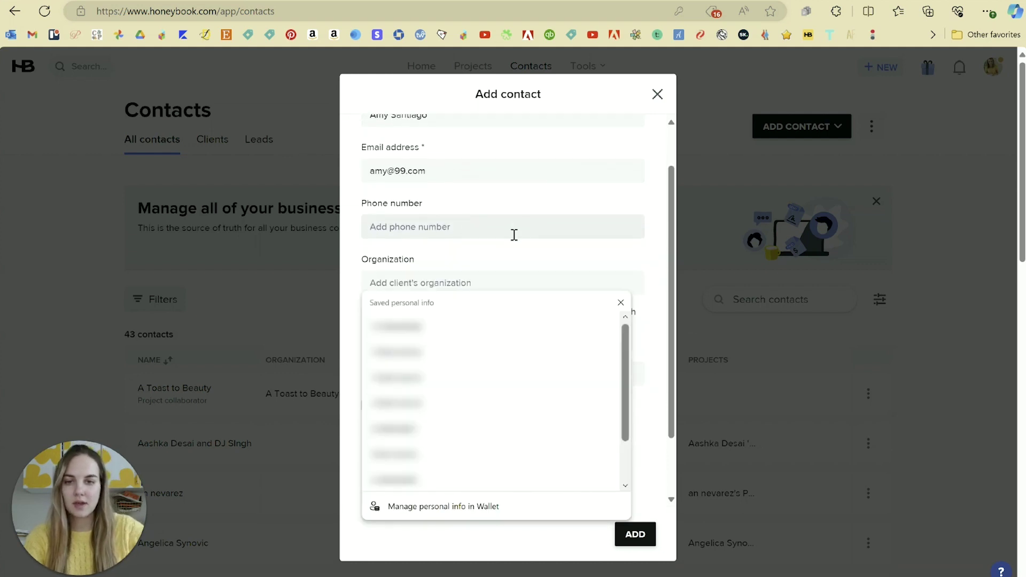
scroll(514, 236, "down", 2)
left_click(632, 533)
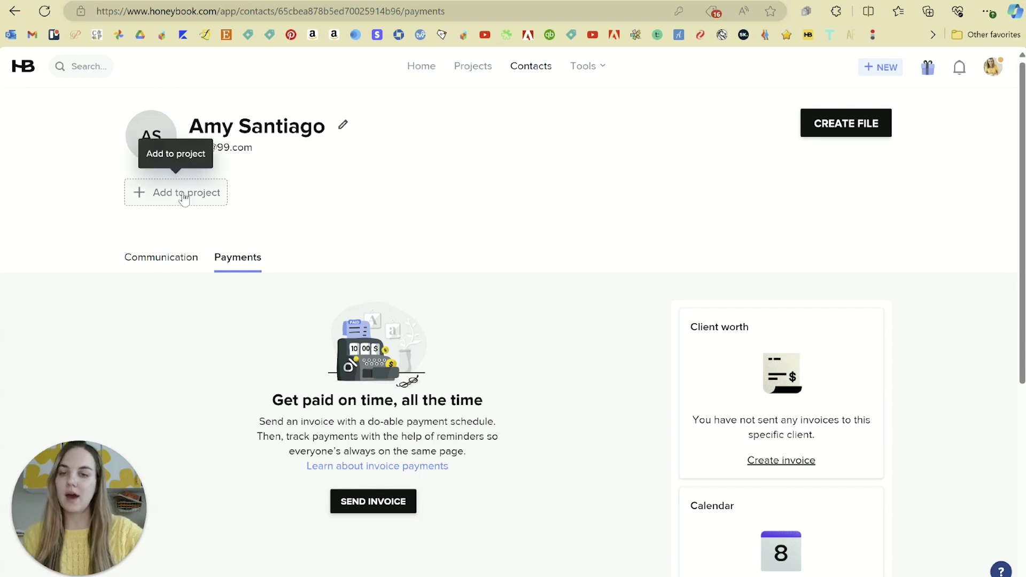
- Look through the new contact's communication history
left_click(170, 261)
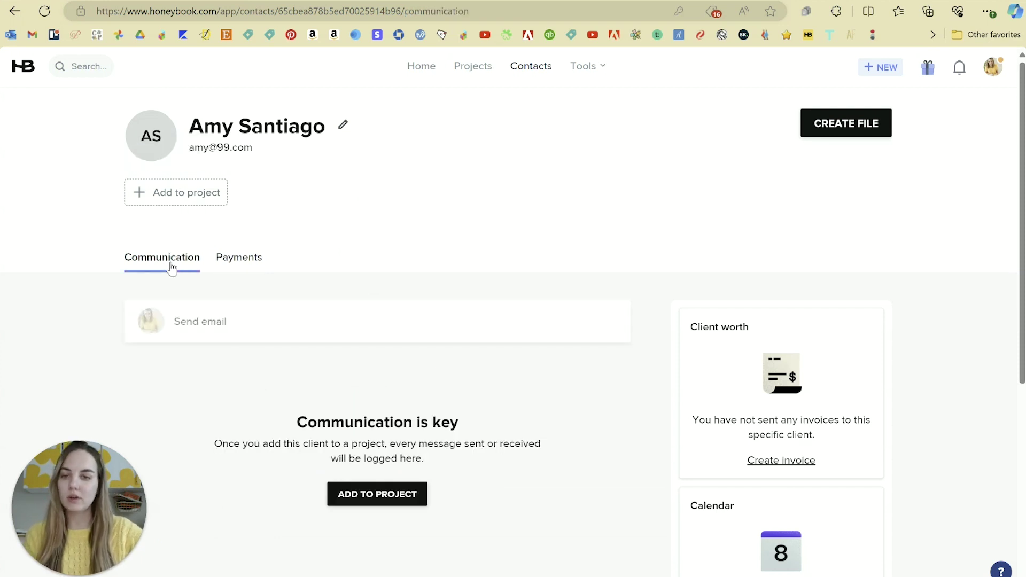
scroll(567, 268, "down", 3)
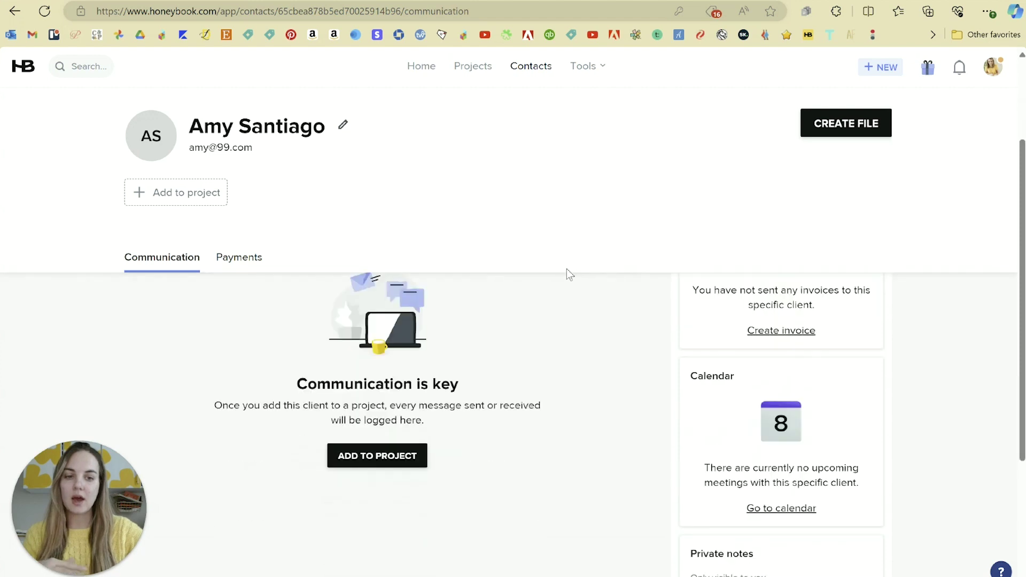
scroll(572, 334, "up", 3)
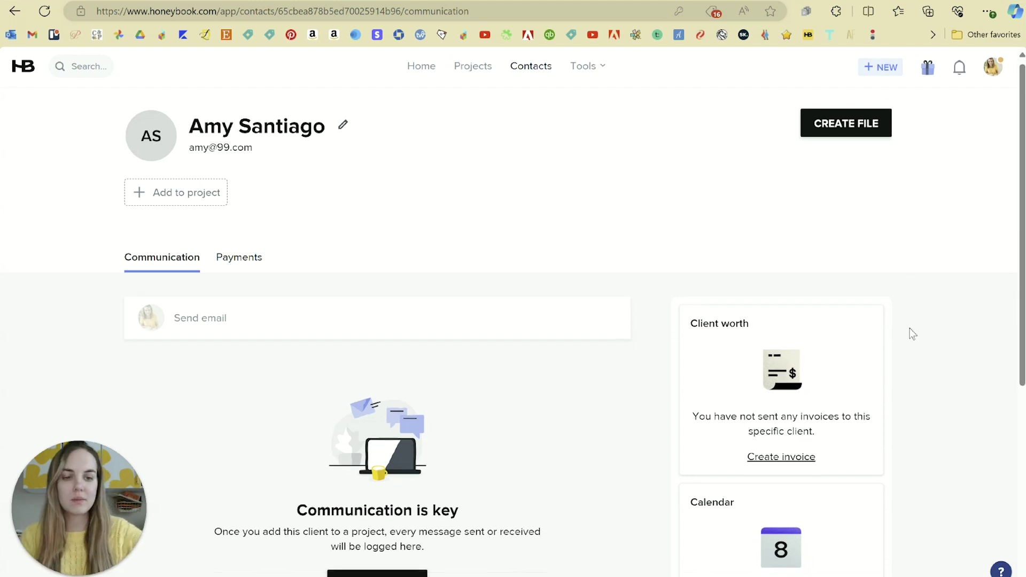
scroll(910, 332, "down", 5)
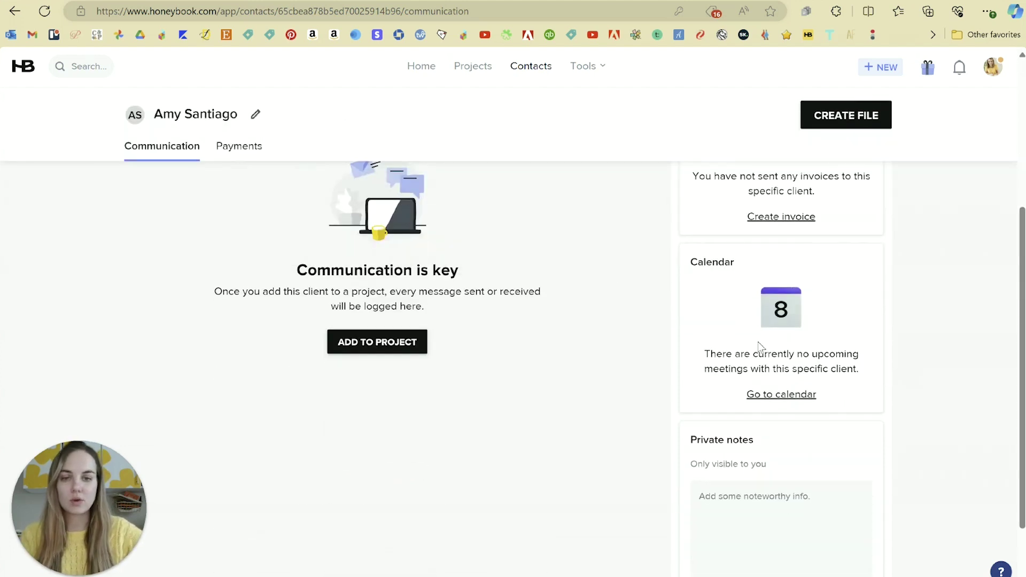
scroll(759, 346, "down", 2)
scroll(695, 451, "up", 7)
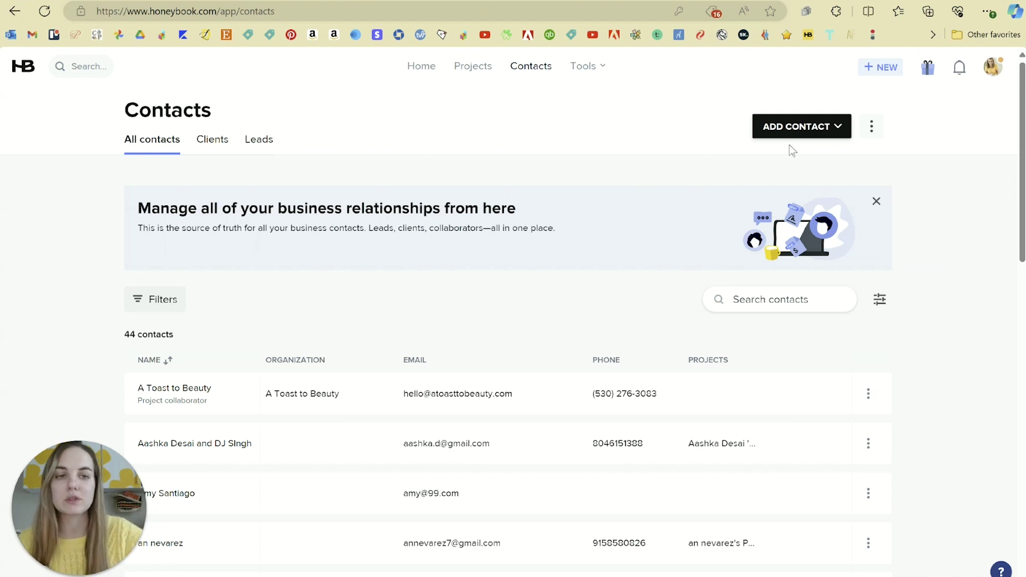
- Check the import/export options, revisit the new client's page, then go to Projects
left_click(866, 128)
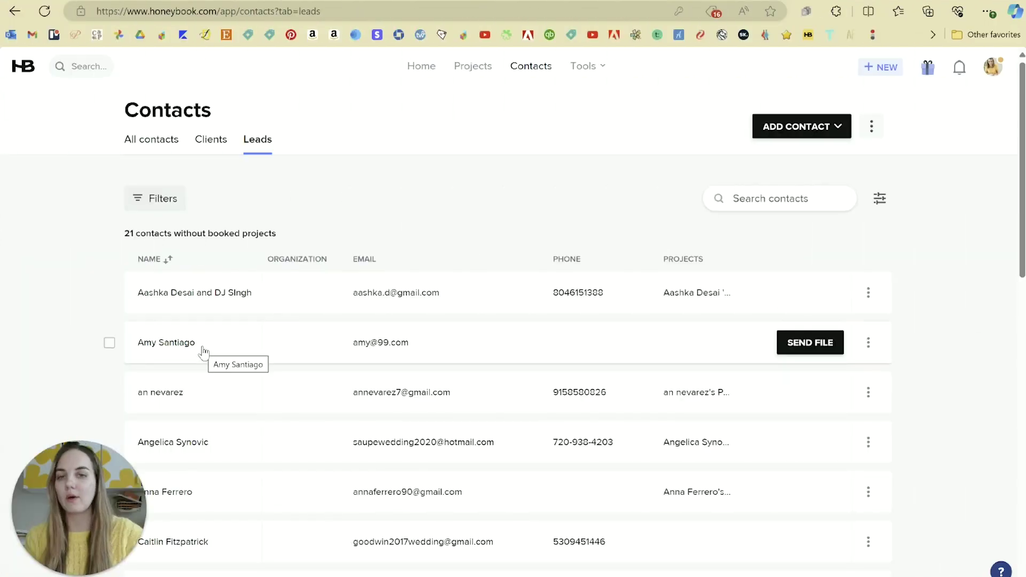
left_click(202, 349)
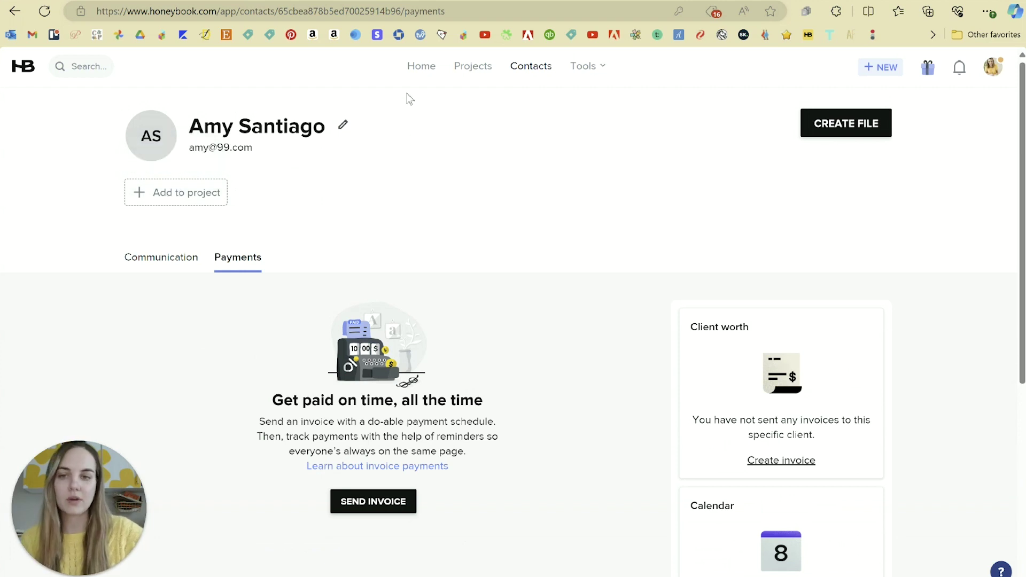
left_click(484, 66)
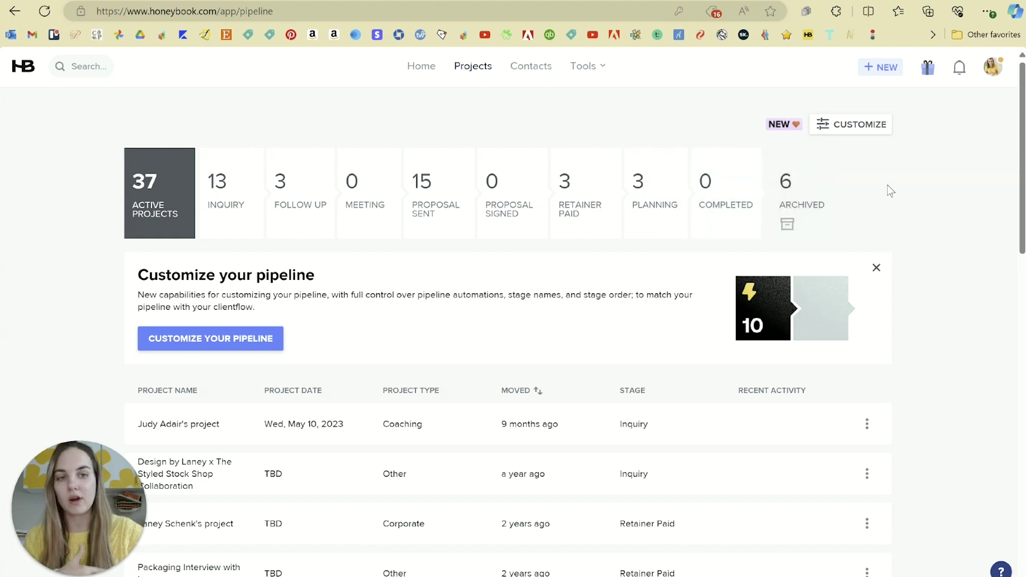
- Customize the pipeline, renaming the Meeting stage to Consult, and save it
left_click(856, 127)
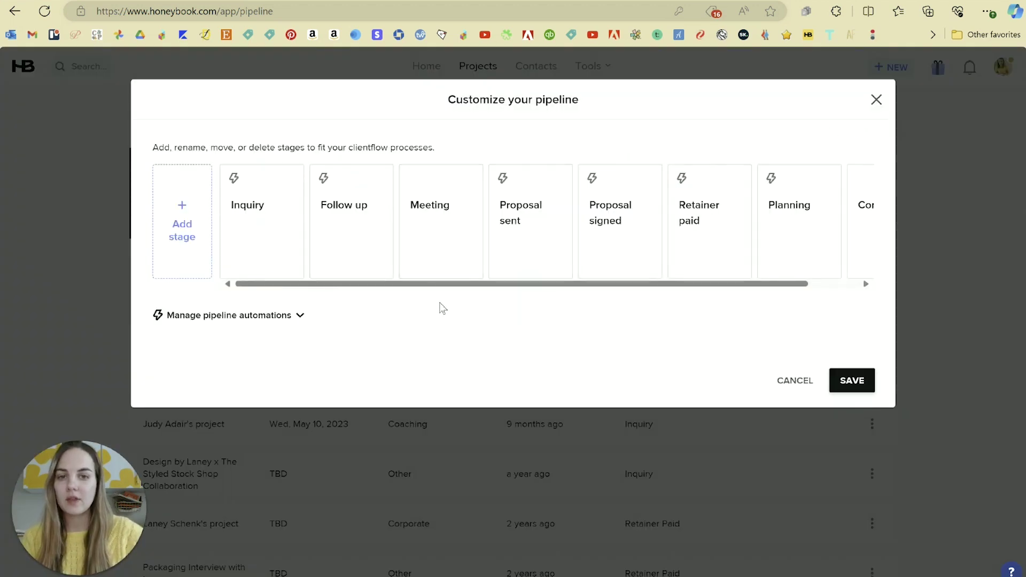
left_click_drag(406, 287, 367, 297)
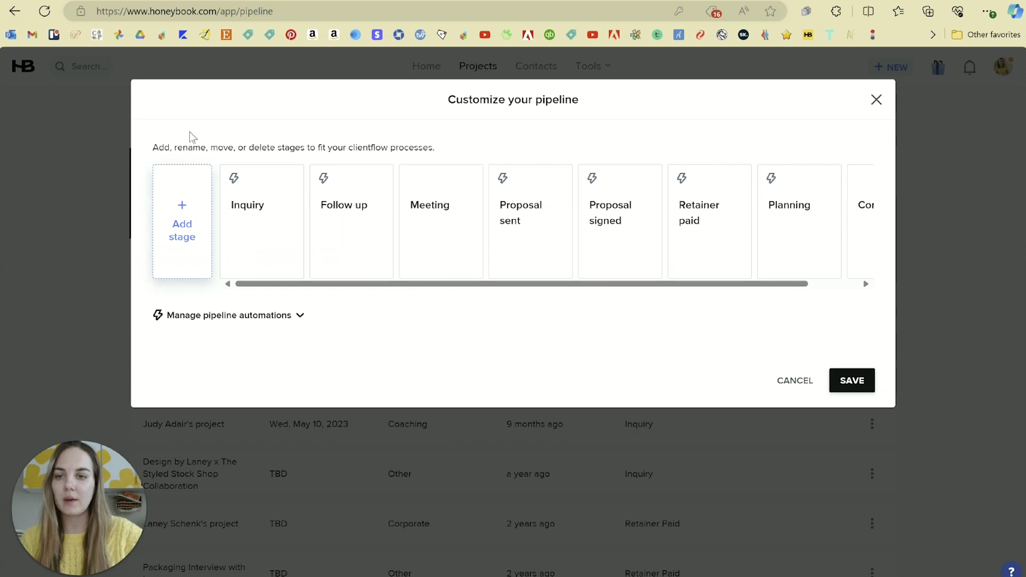
left_click(400, 209)
type("Consult")
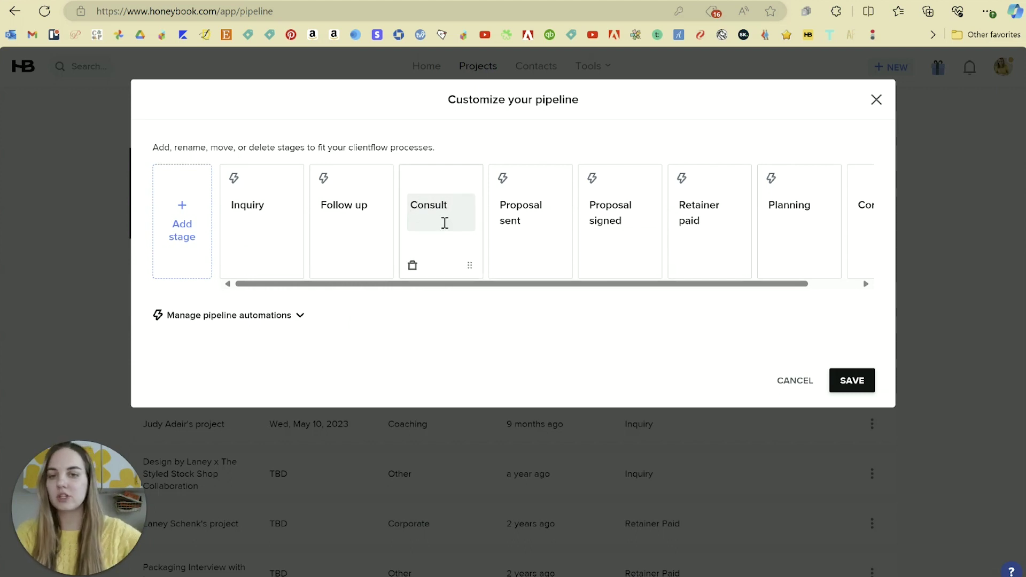
left_click(455, 348)
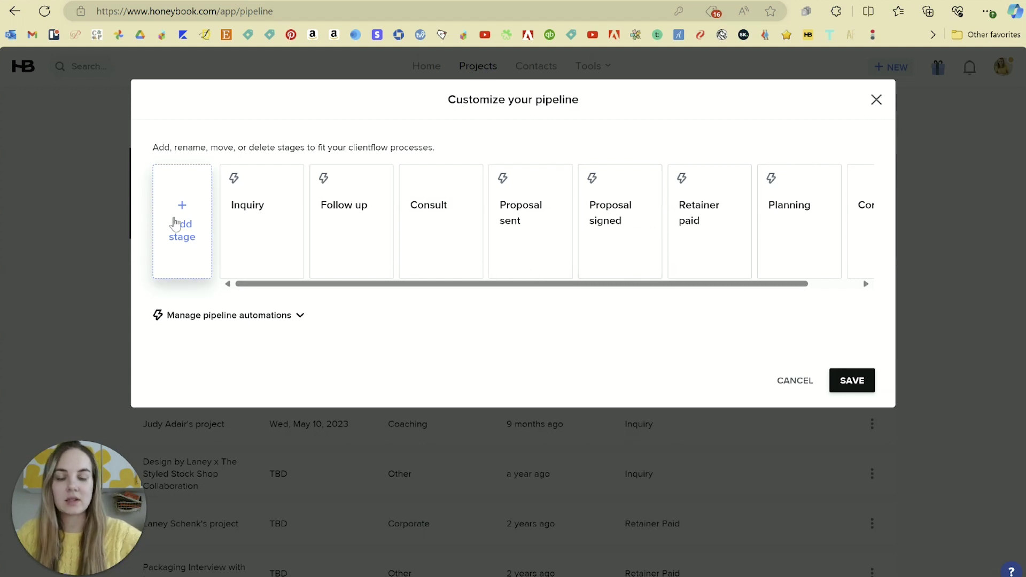
left_click(839, 379)
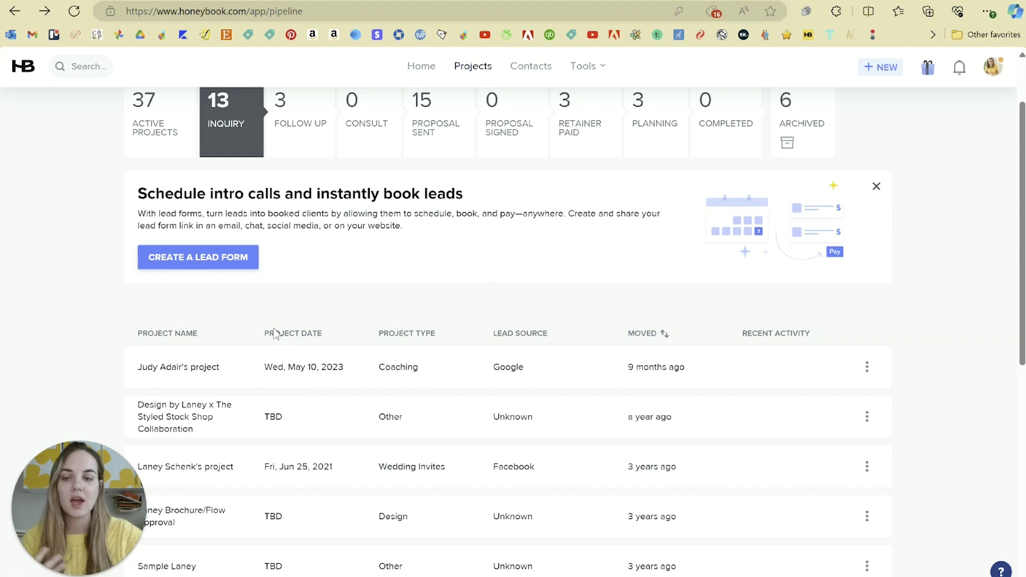
scroll(304, 320, "down", 2)
left_click(214, 397)
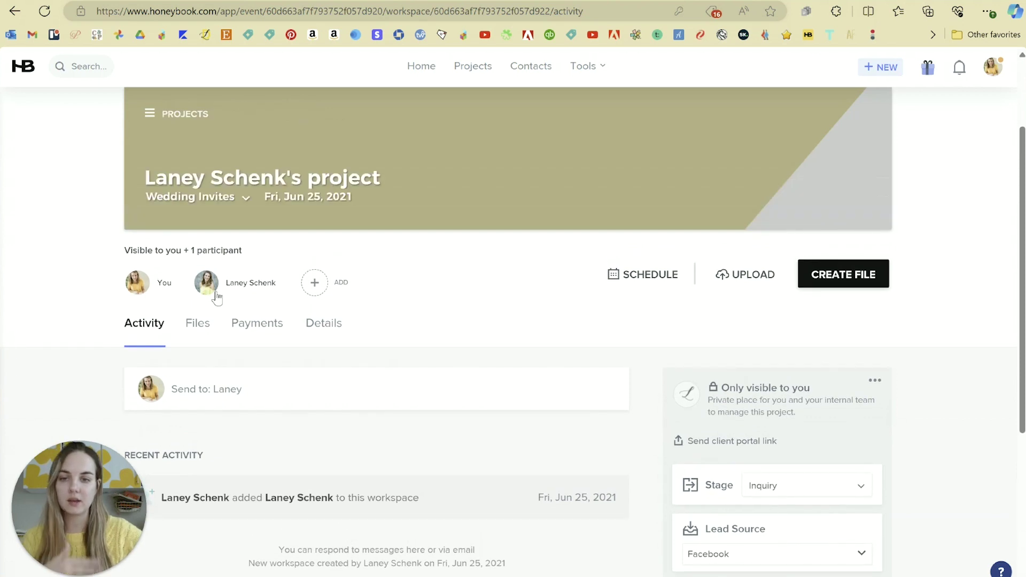
left_click(319, 293)
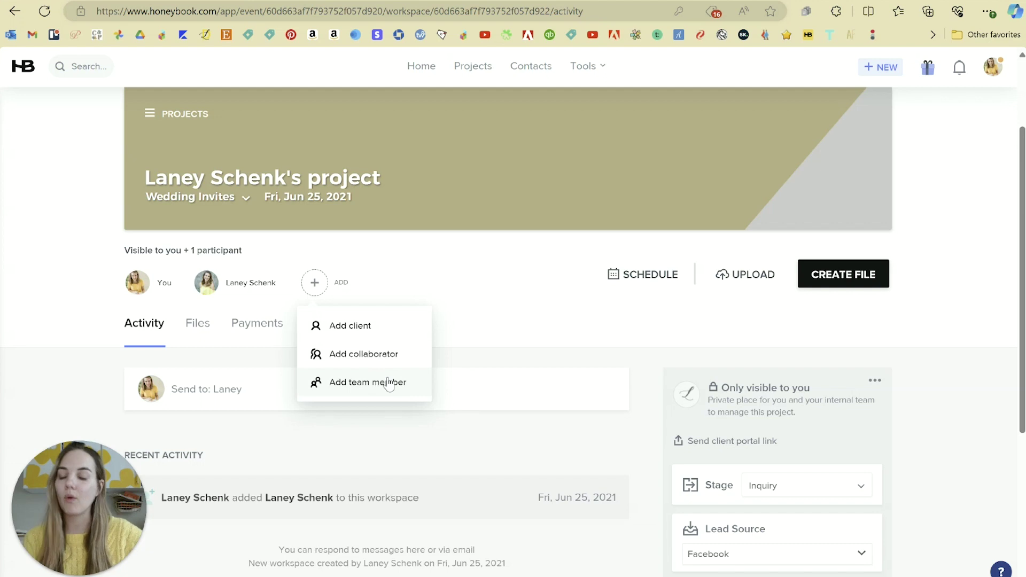
left_click(467, 325)
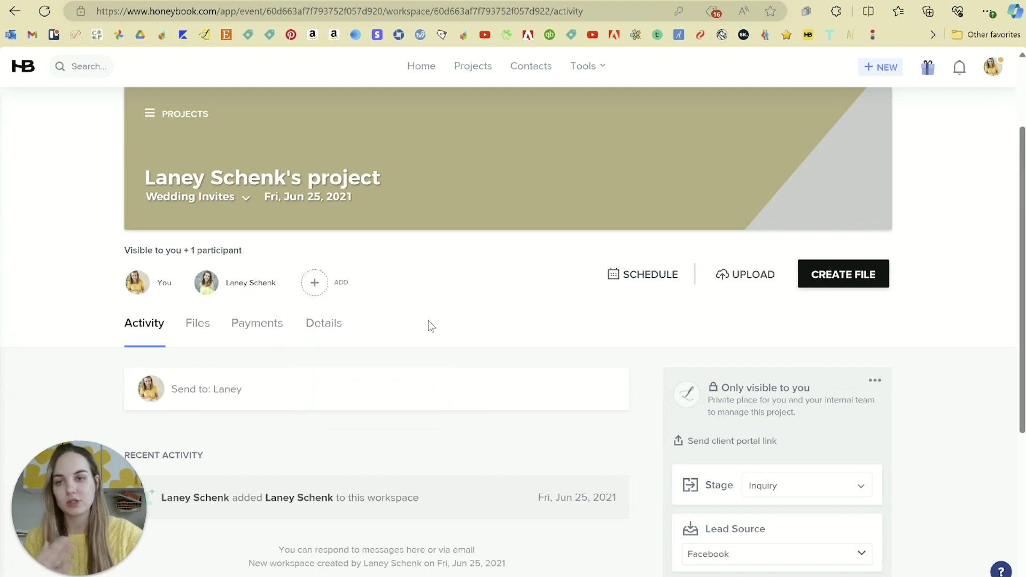
left_click(15, 12)
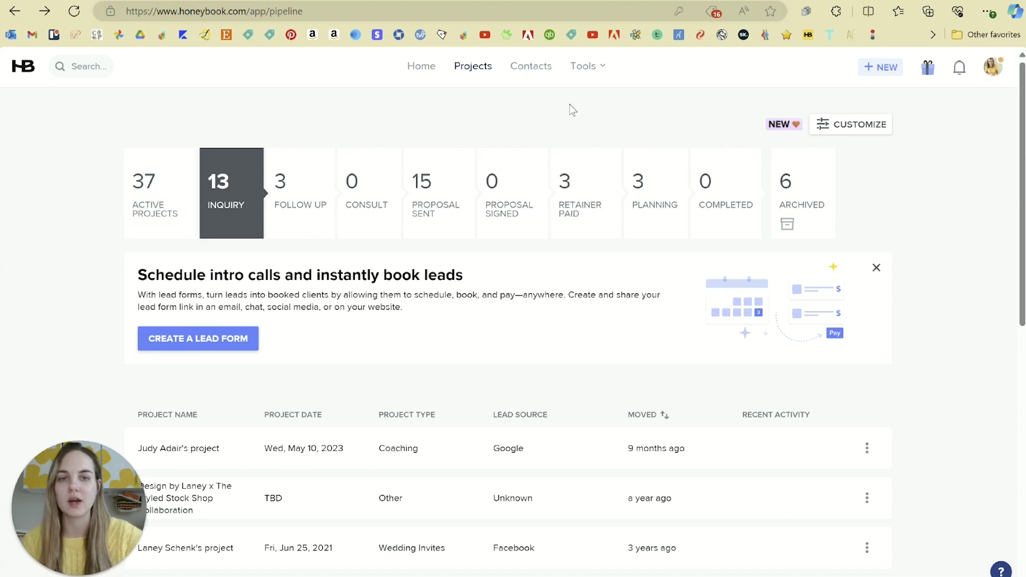
- Start a new project named 'Amy and Jake Wedding Invitations' of type Wedding Invites
left_click(882, 69)
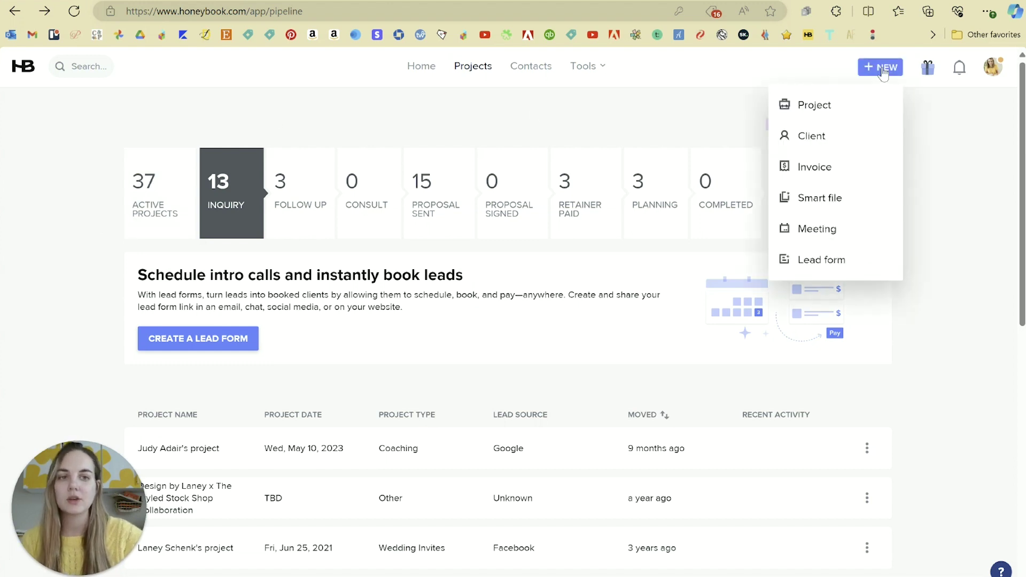
left_click(826, 106)
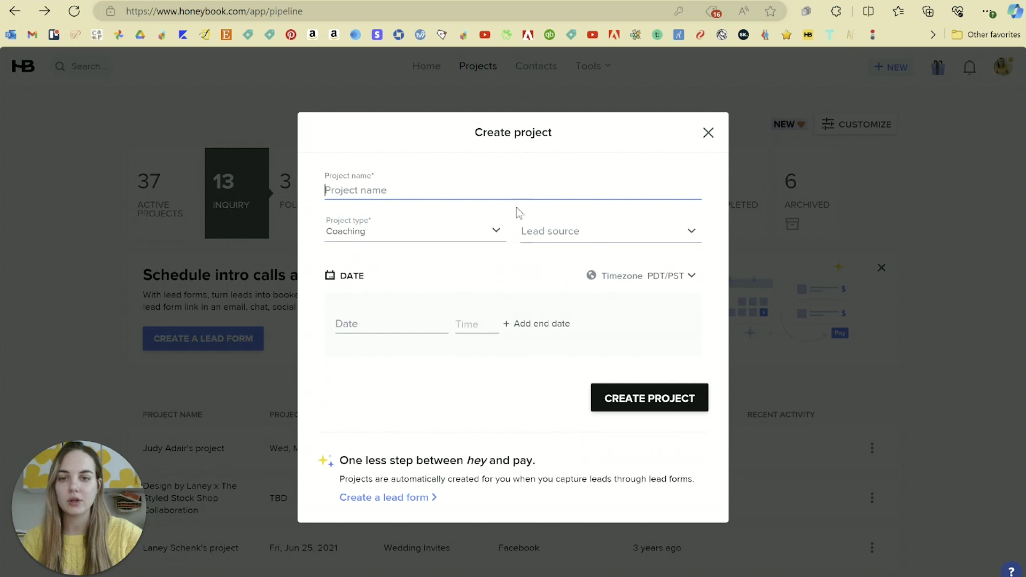
type("Am")
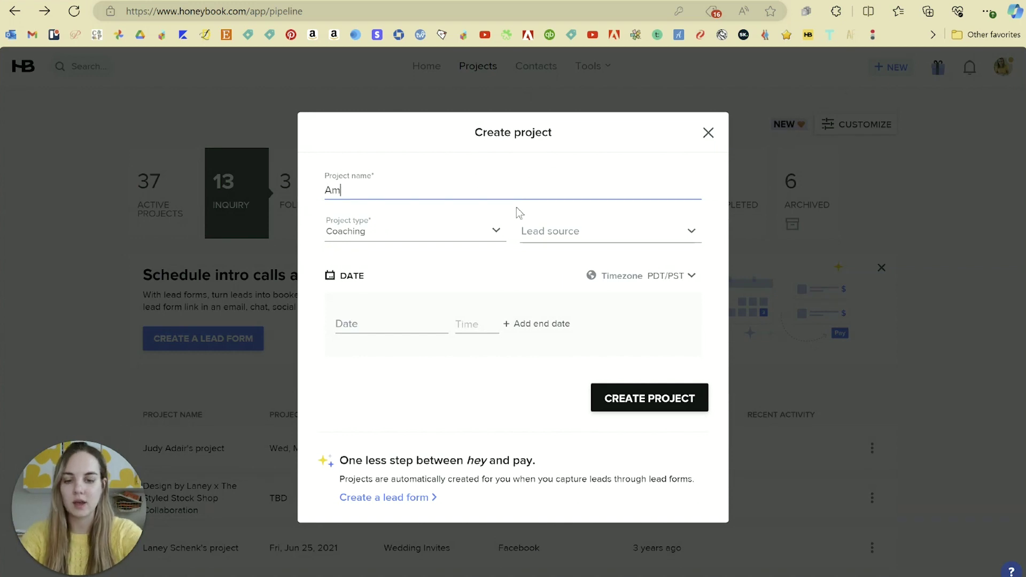
type("y and Jake Wedding Invitations")
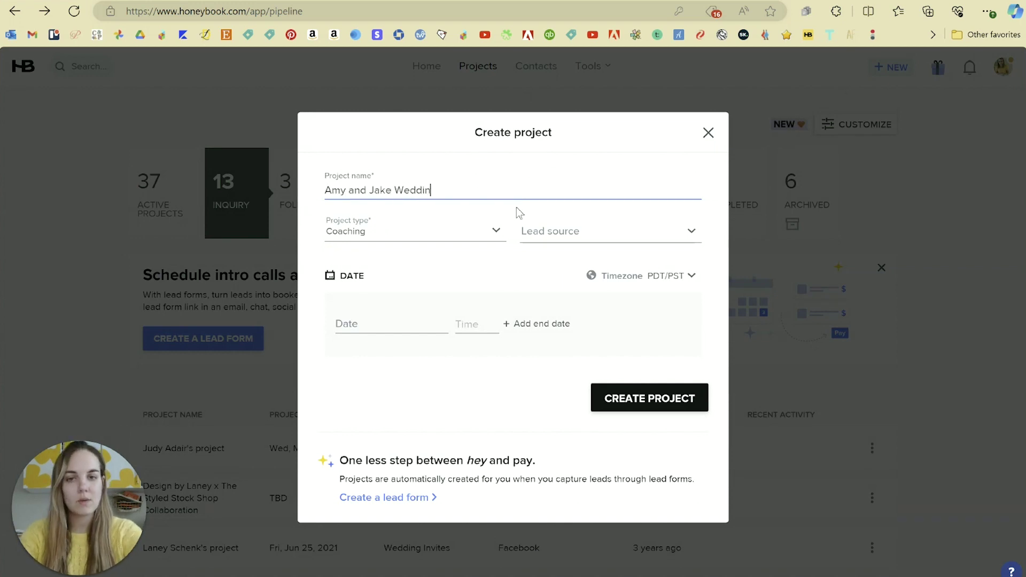
left_click(494, 234)
left_click(374, 342)
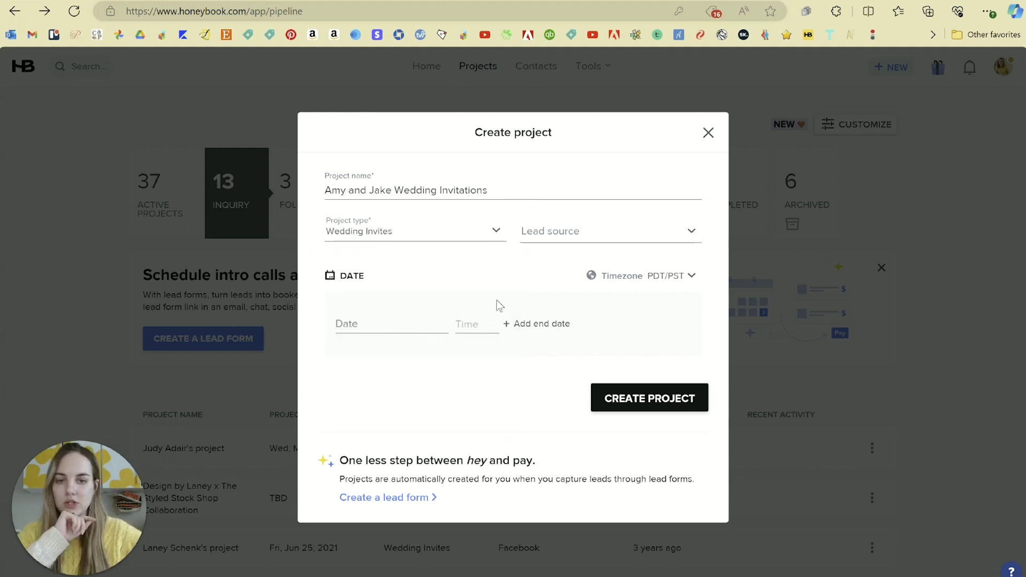
- Set lead source Google and date March 9, 2024, then create the project
left_click(556, 232)
left_click(550, 287)
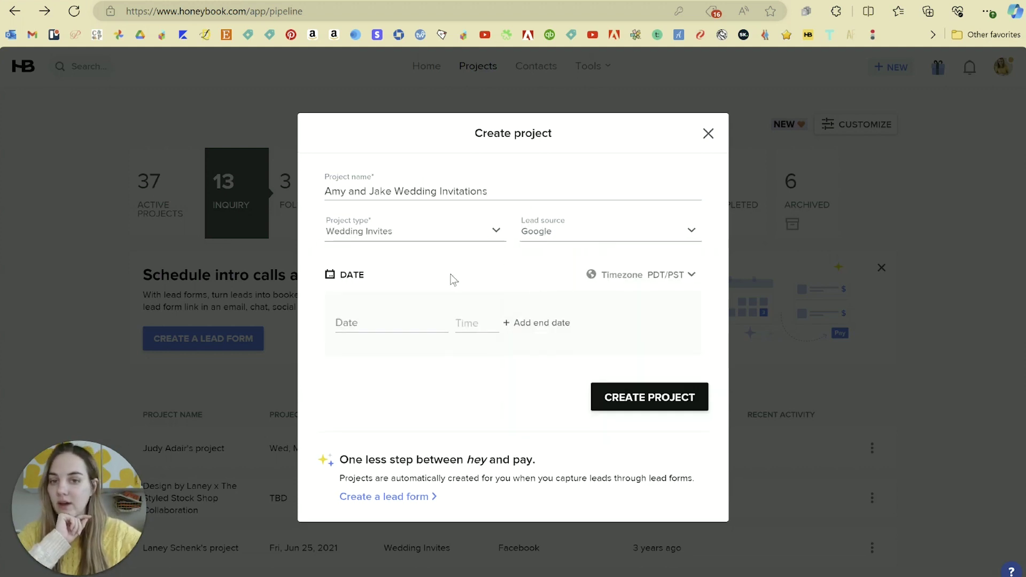
left_click(410, 325)
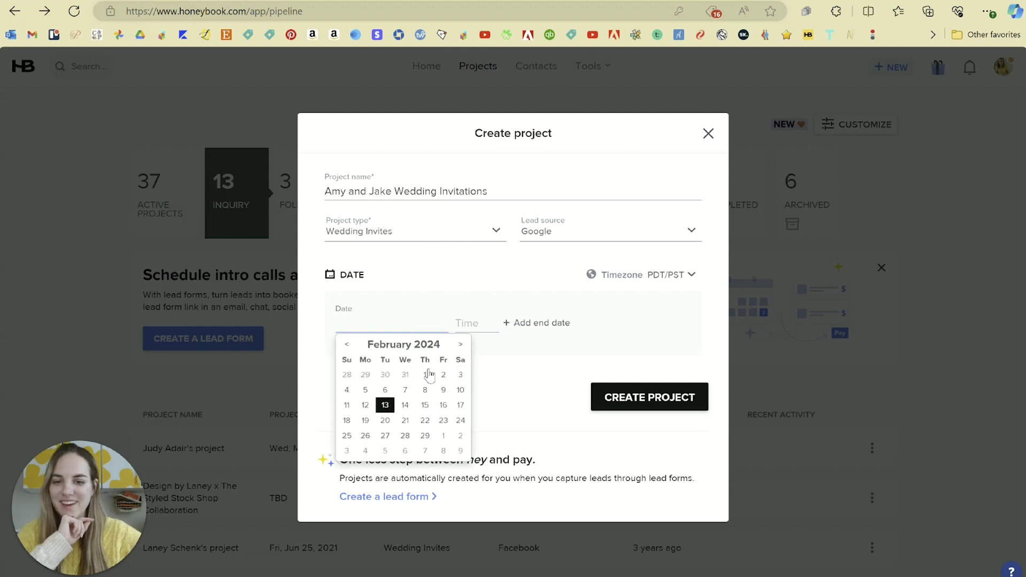
left_click(460, 344)
left_click(461, 391)
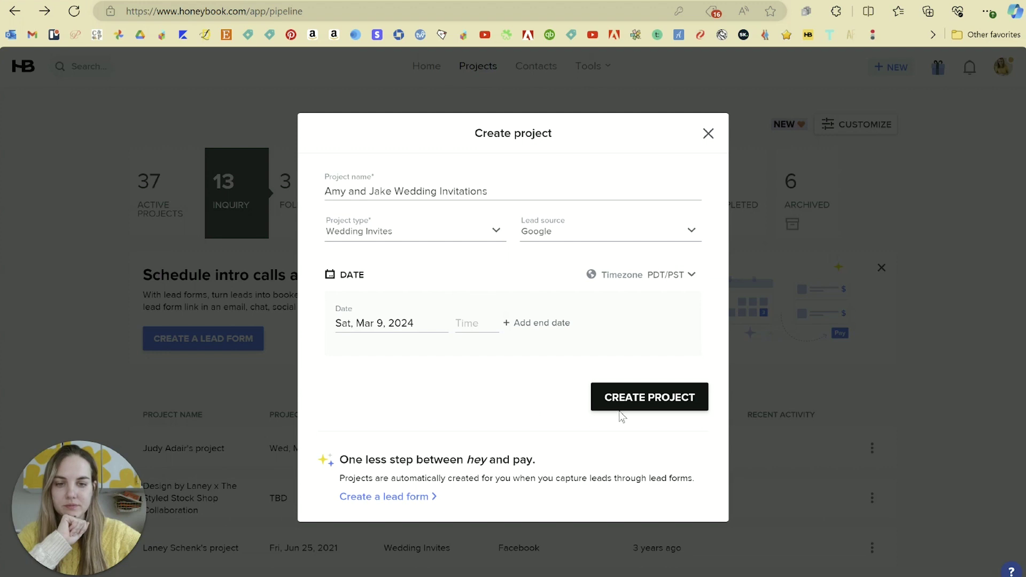
left_click(633, 397)
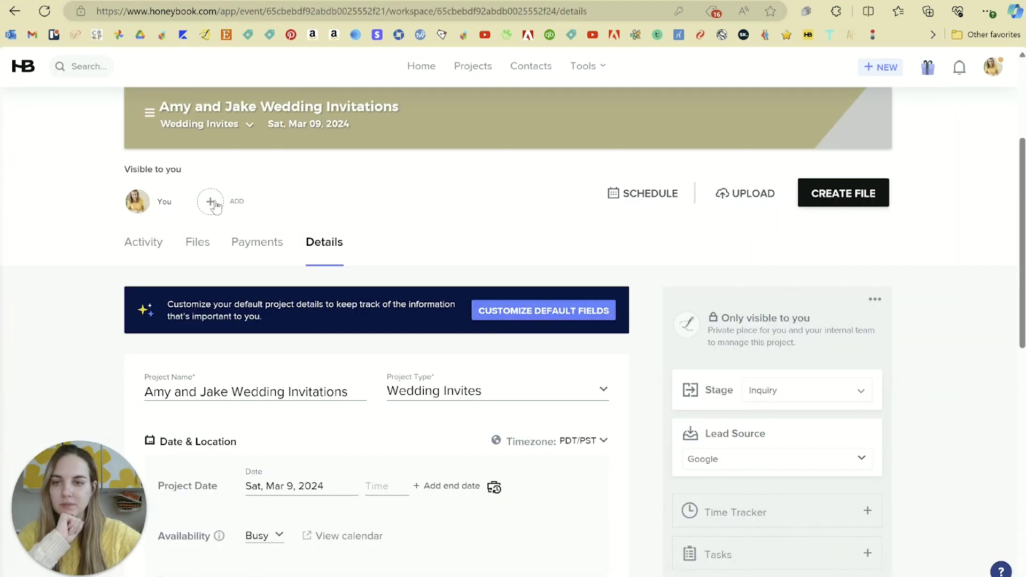
left_click(211, 202)
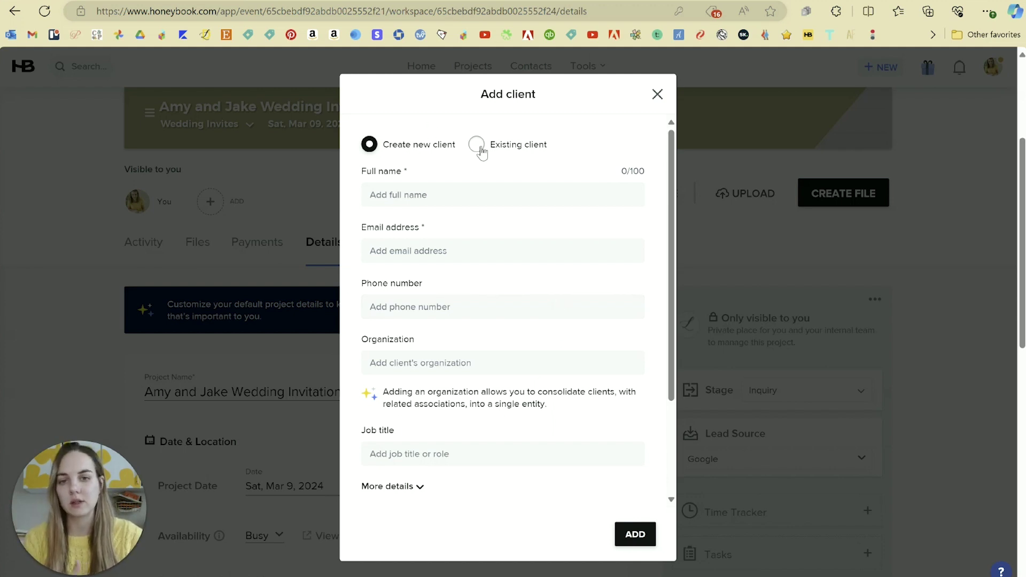
- Add a new client to the project with his full name and e-mail address
left_click(406, 200)
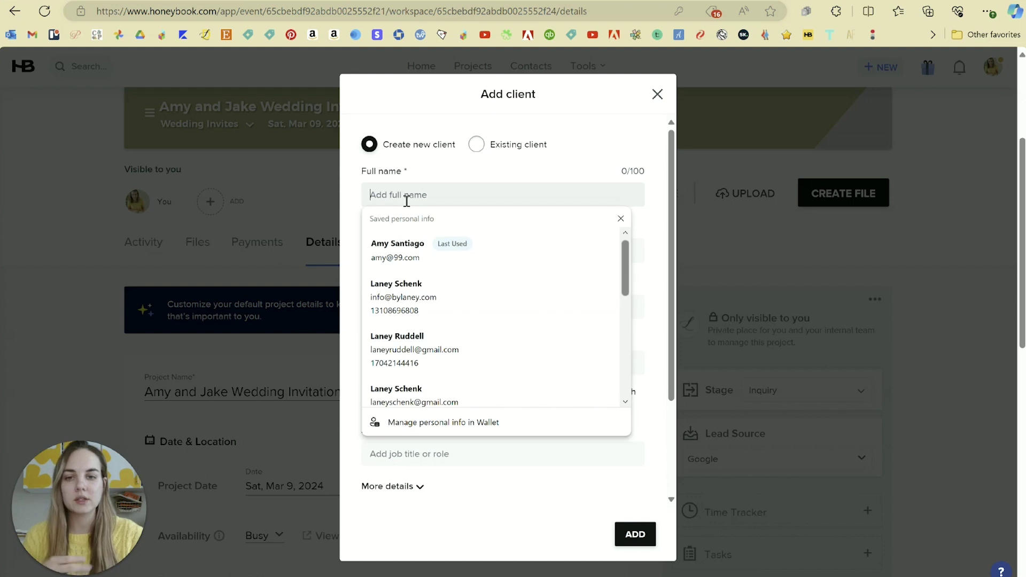
type("Jake")
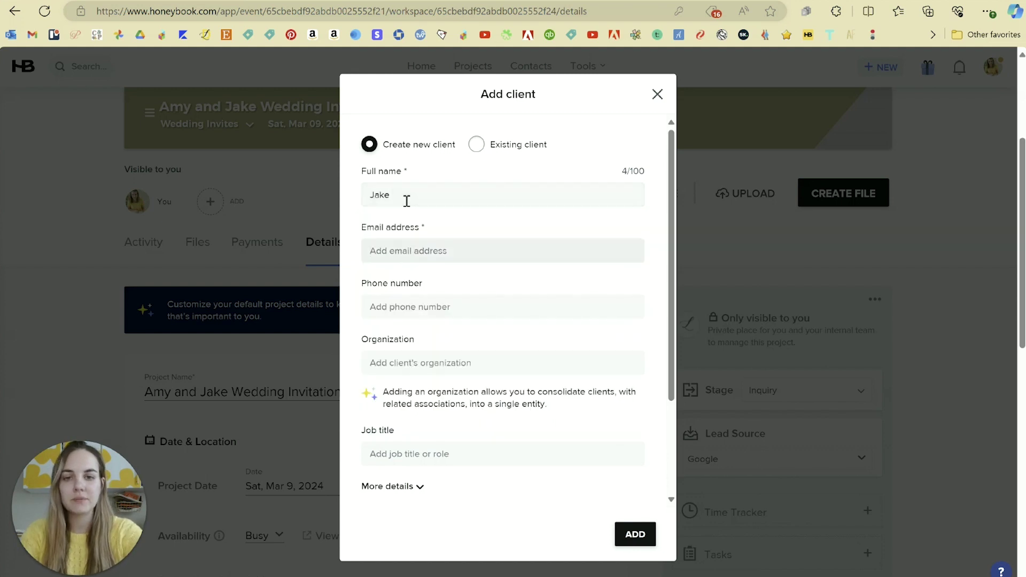
type(" Peralta")
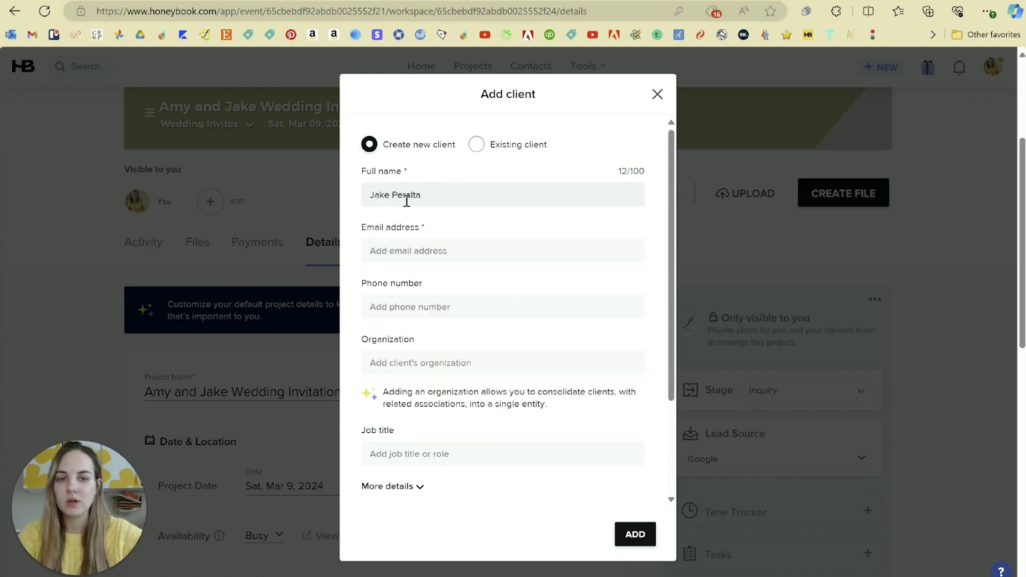
left_click(439, 257)
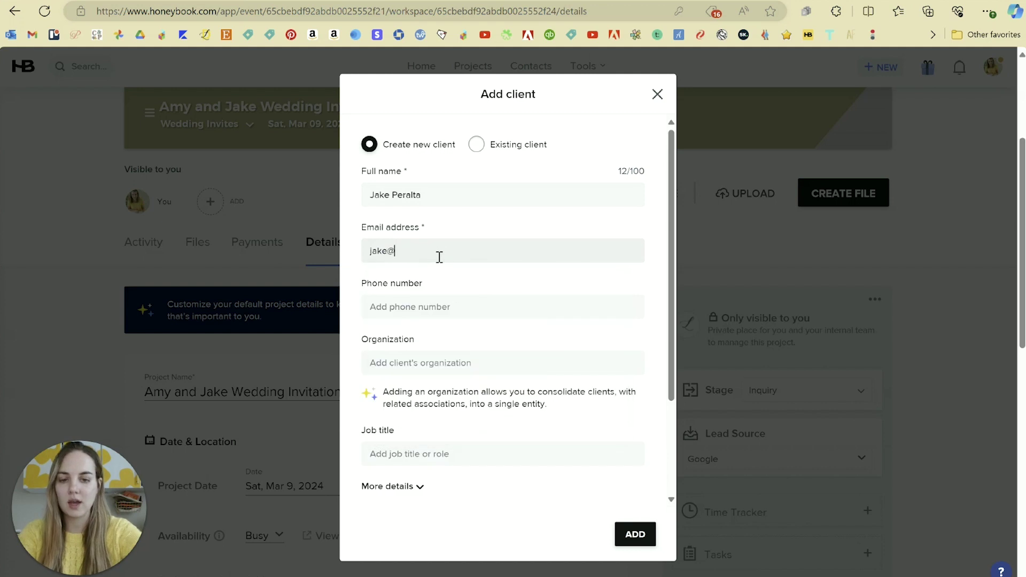
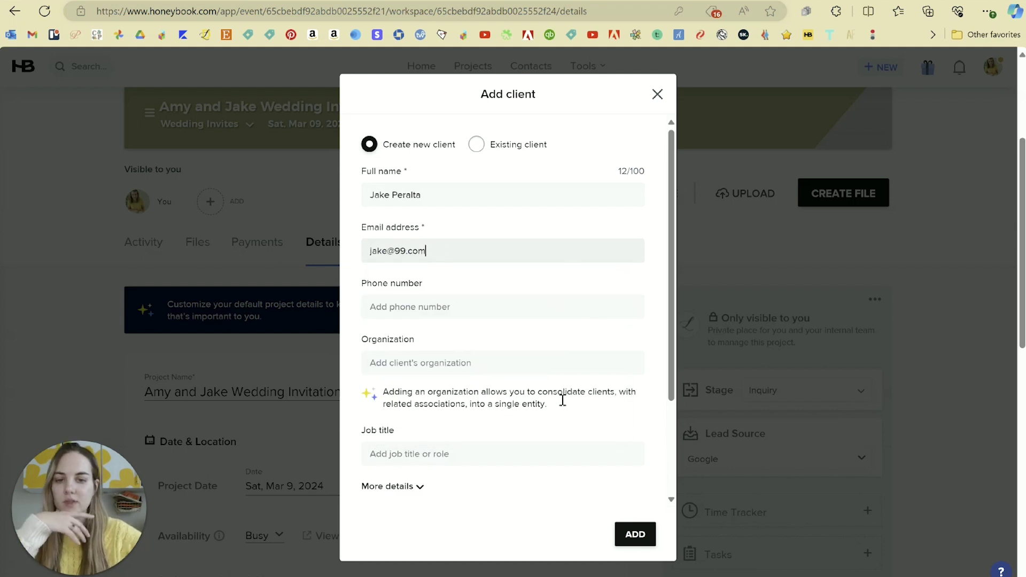
scroll(571, 392, "down", 1)
scroll(534, 374, "down", 2)
left_click(425, 357)
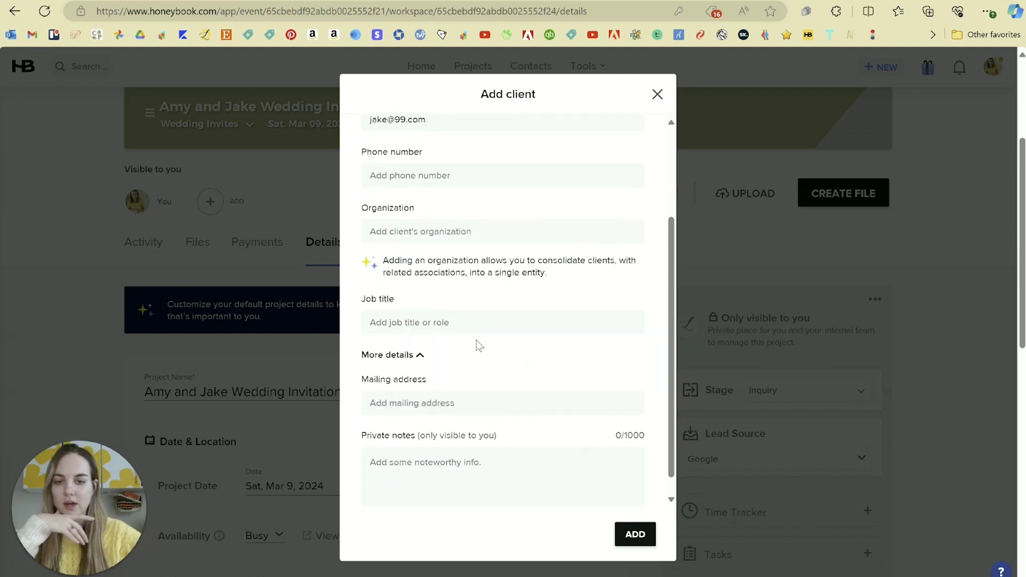
scroll(504, 509, "down", 1)
scroll(515, 393, "up", 3)
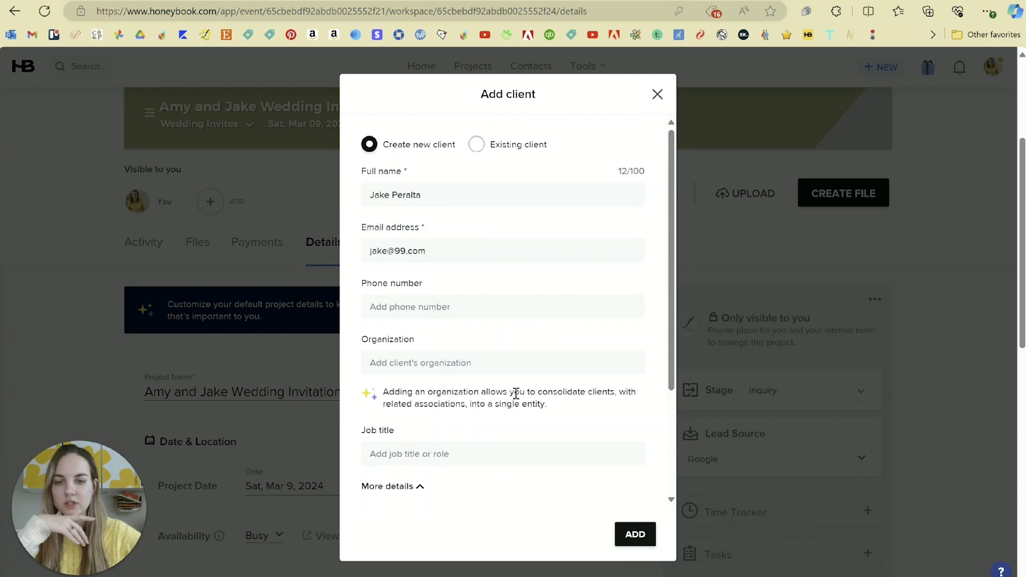
left_click(634, 534)
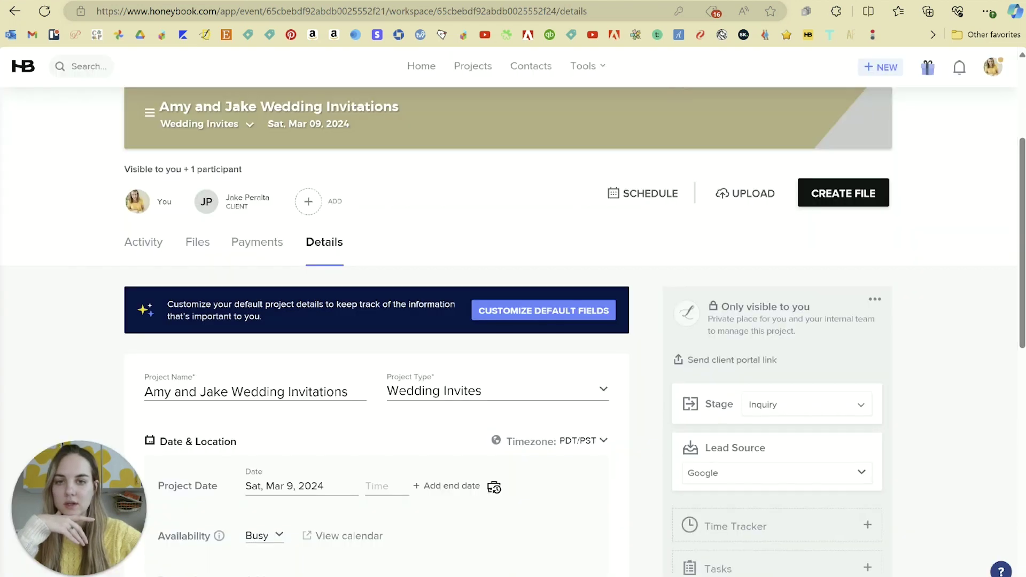
scroll(355, 134, "down", 1)
scroll(263, 287, "up", 5)
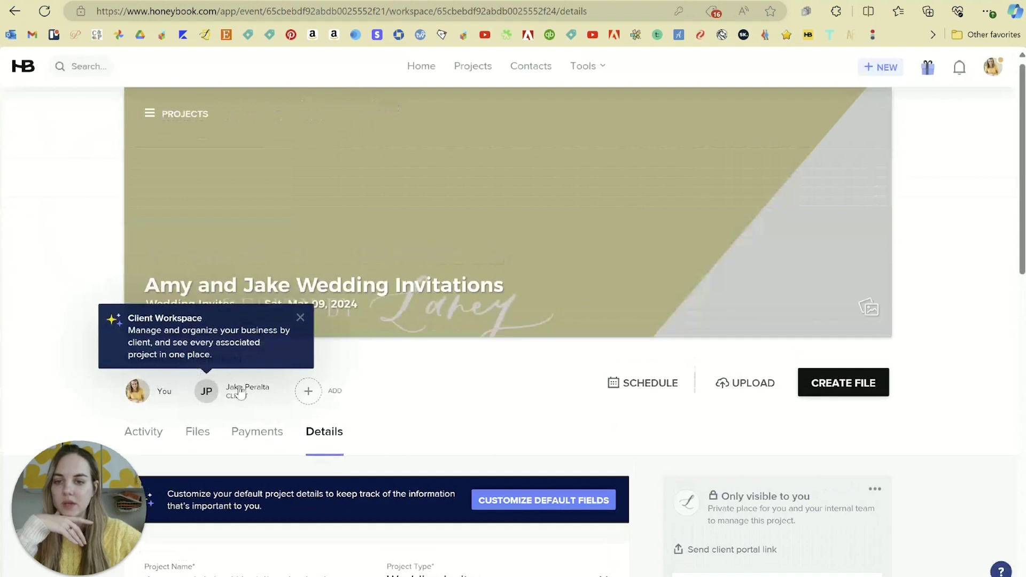
- Add a second client to the project, chosen from existing contacts
left_click(311, 400)
left_click(334, 434)
left_click(476, 145)
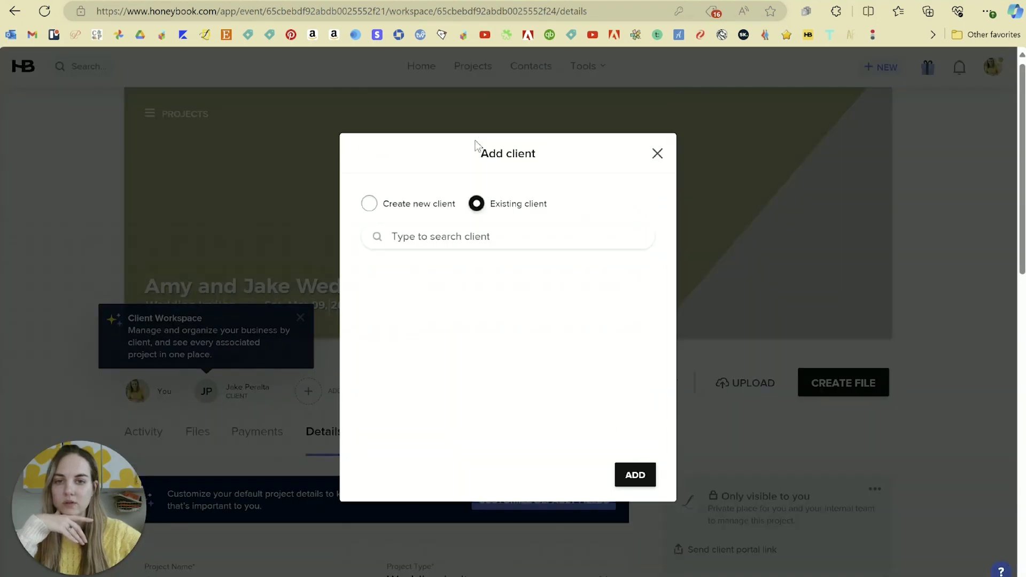
left_click(423, 331)
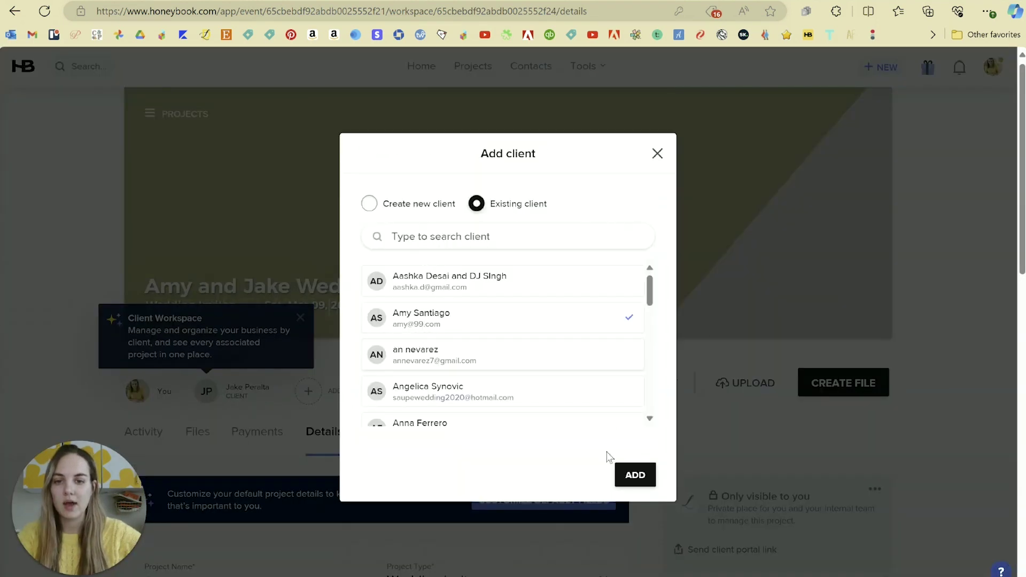
left_click(634, 475)
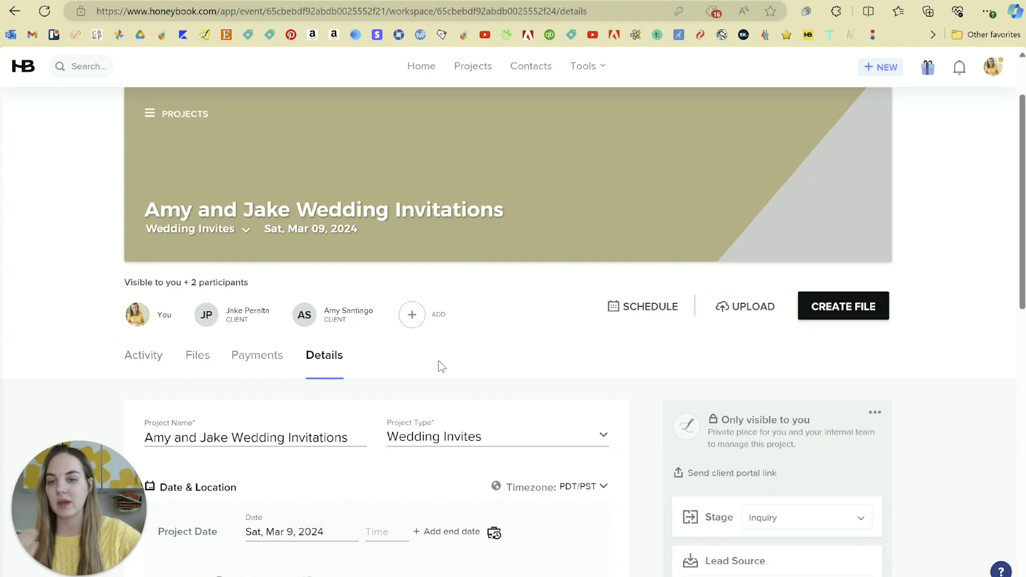
- Enter 99 Precinct as the Venue Name in the project details
scroll(444, 353, "down", 3)
scroll(338, 300, "down", 1)
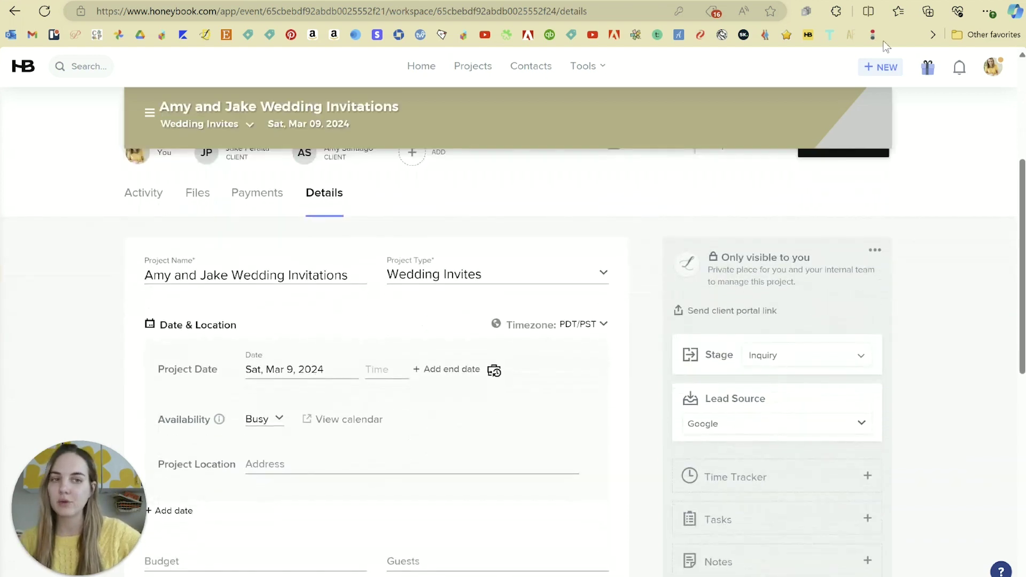
scroll(350, 327, "down", 4)
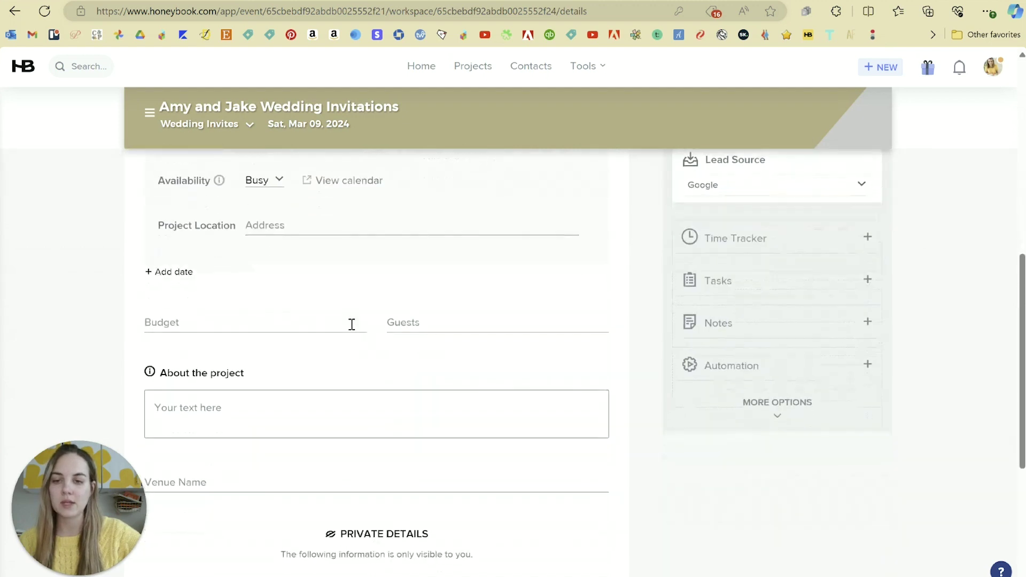
scroll(351, 325, "down", 5)
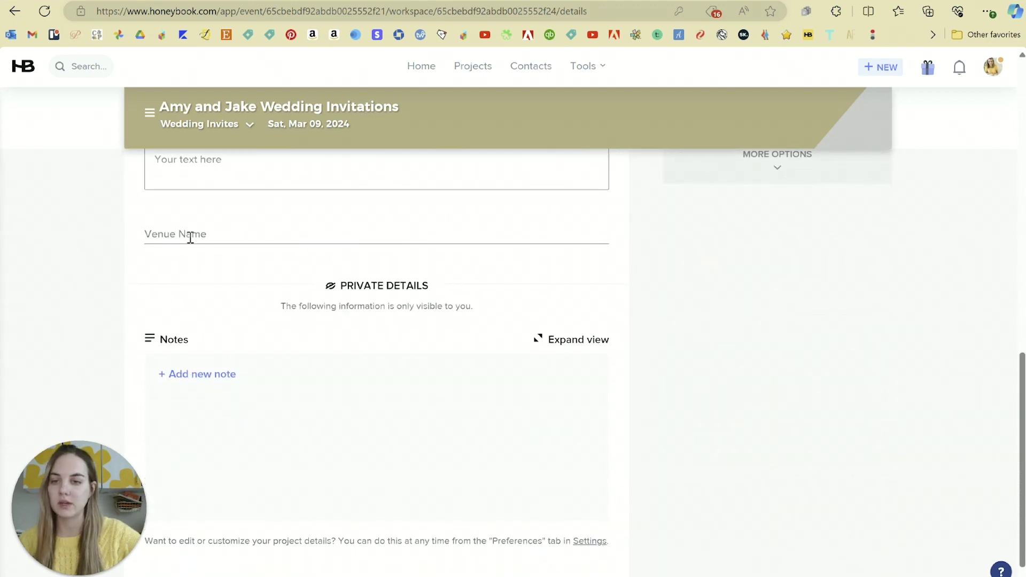
left_click(192, 237)
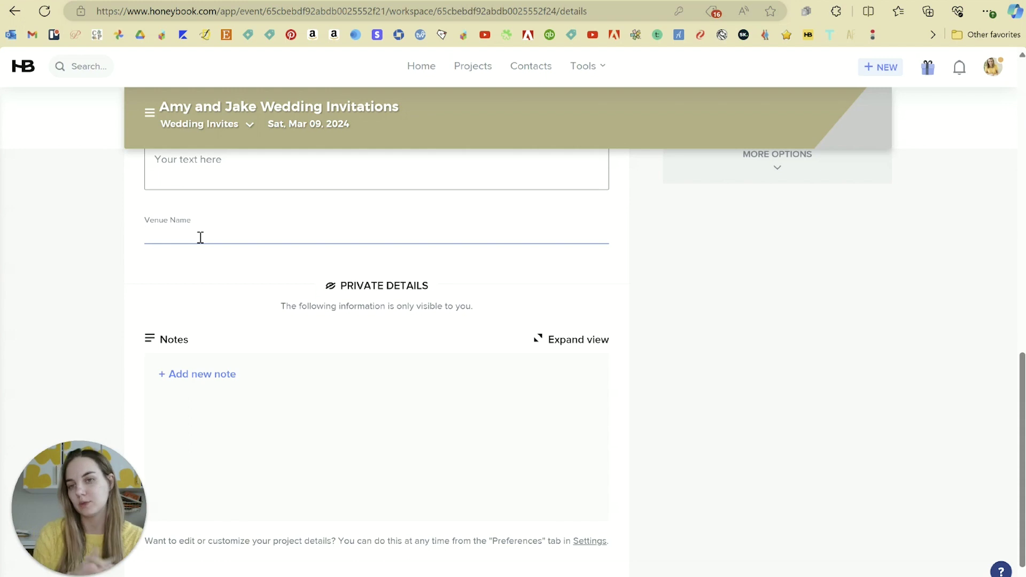
type("99 ")
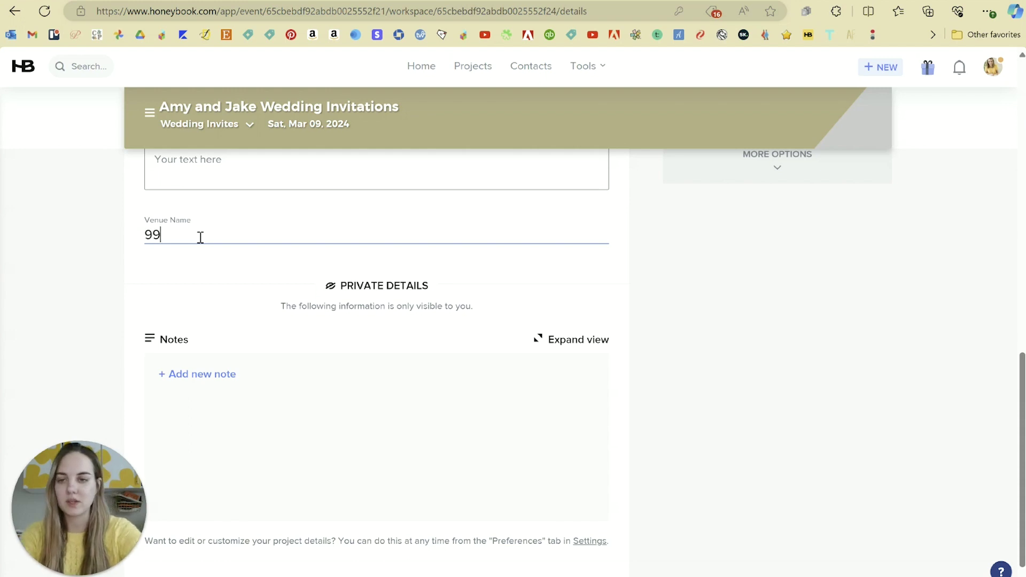
type("Precinc")
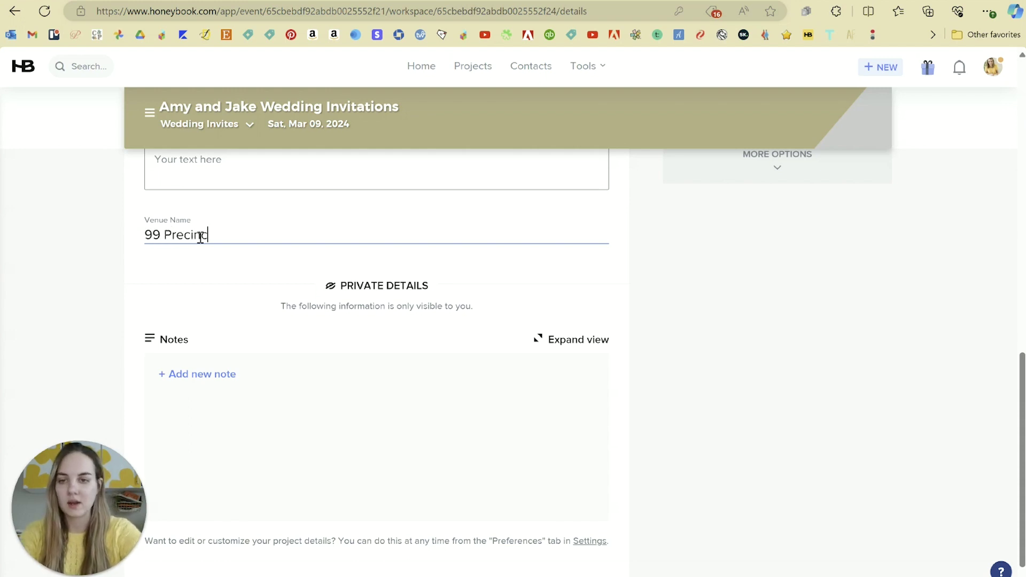
type("t")
left_click(135, 279)
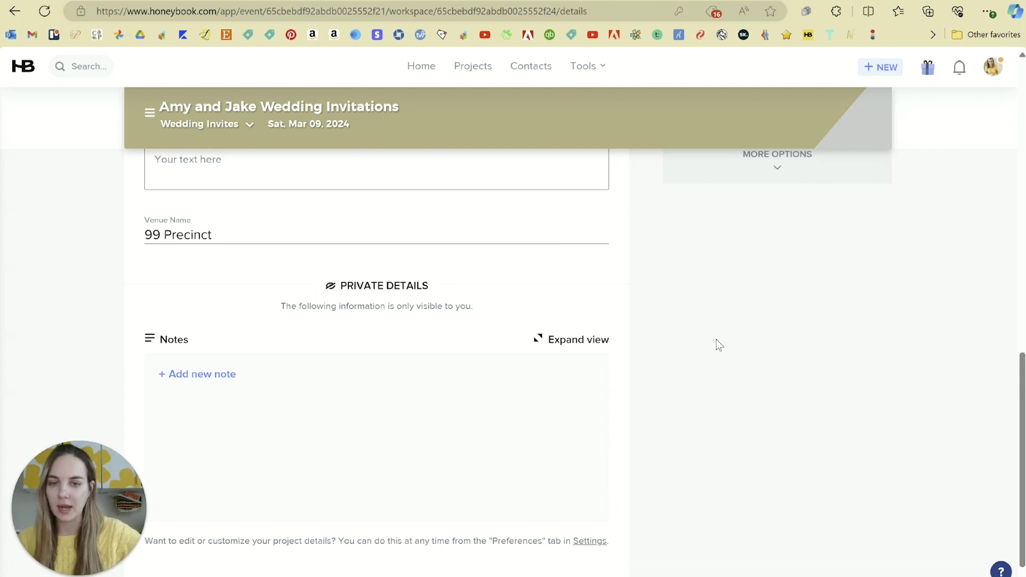
- Scroll through the project details and switch to the Activity feed
scroll(533, 456, "up", 10)
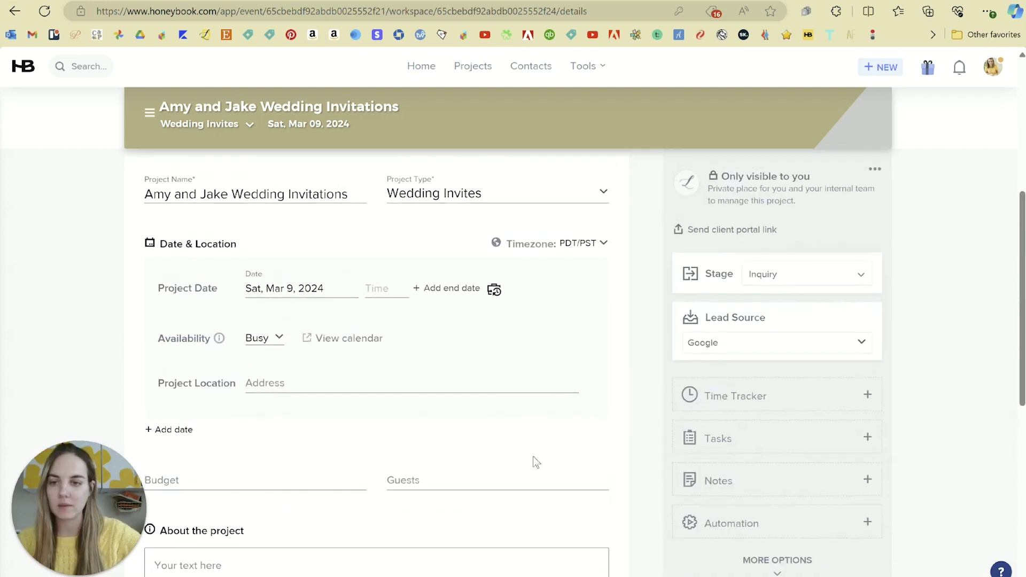
scroll(538, 457, "down", 2)
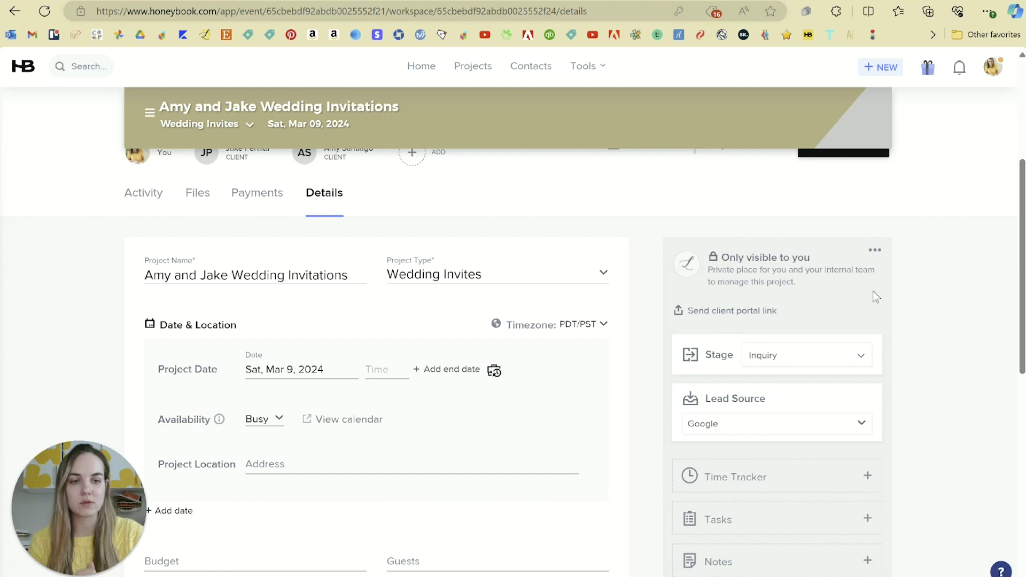
scroll(840, 280, "down", 2)
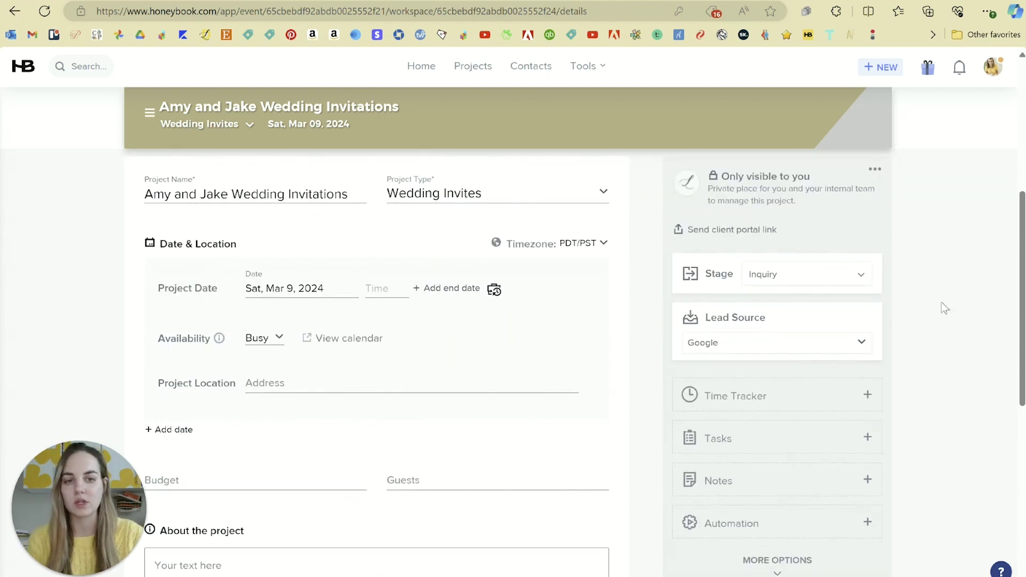
scroll(887, 294, "down", 2)
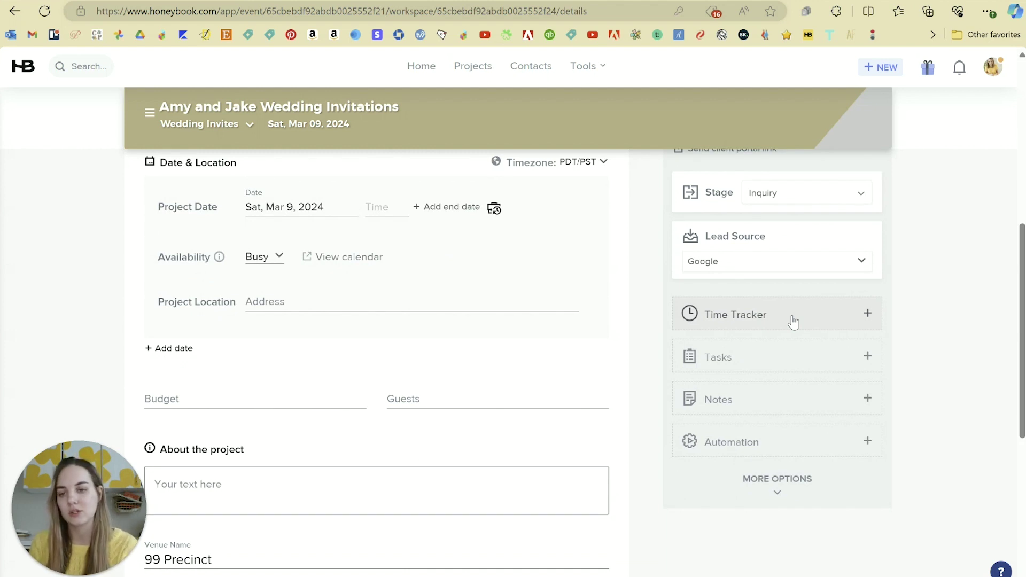
scroll(468, 336, "up", 1)
scroll(468, 337, "up", 6)
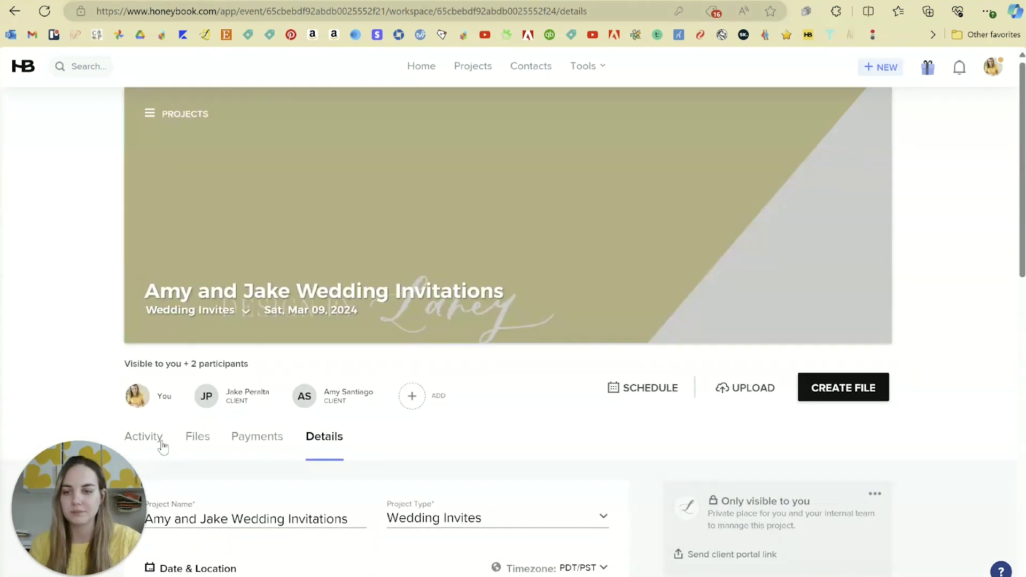
left_click(160, 440)
- Start a message to the project's clients, then discard the draft unsent
scroll(422, 168, "down", 5)
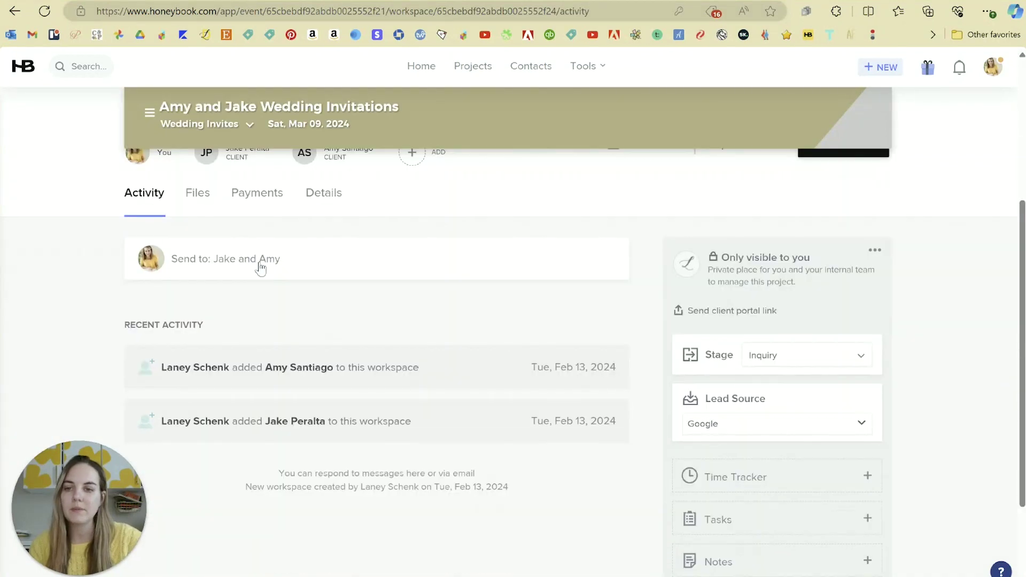
left_click(245, 260)
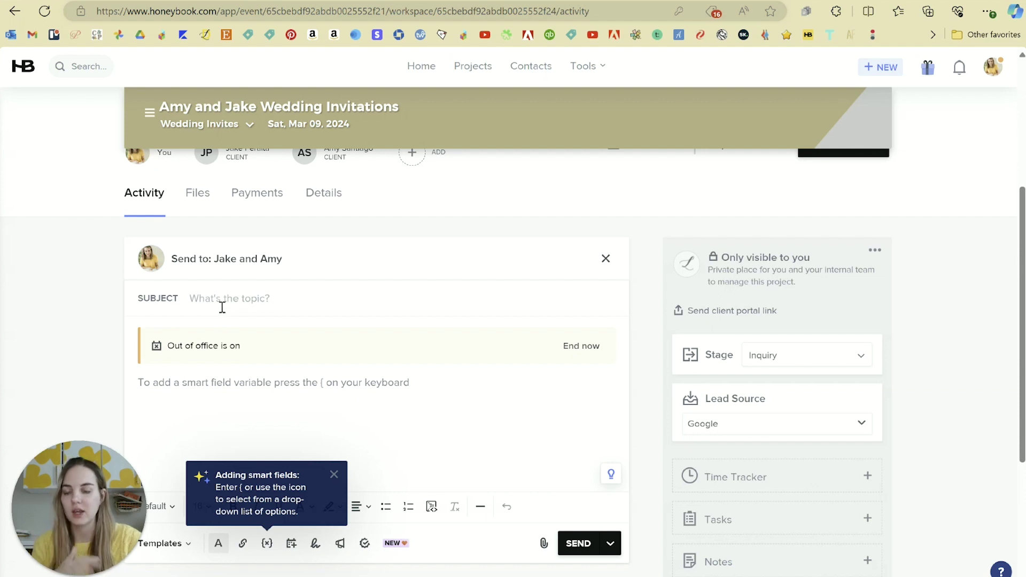
scroll(266, 327, "up", 1)
scroll(323, 328, "down", 2)
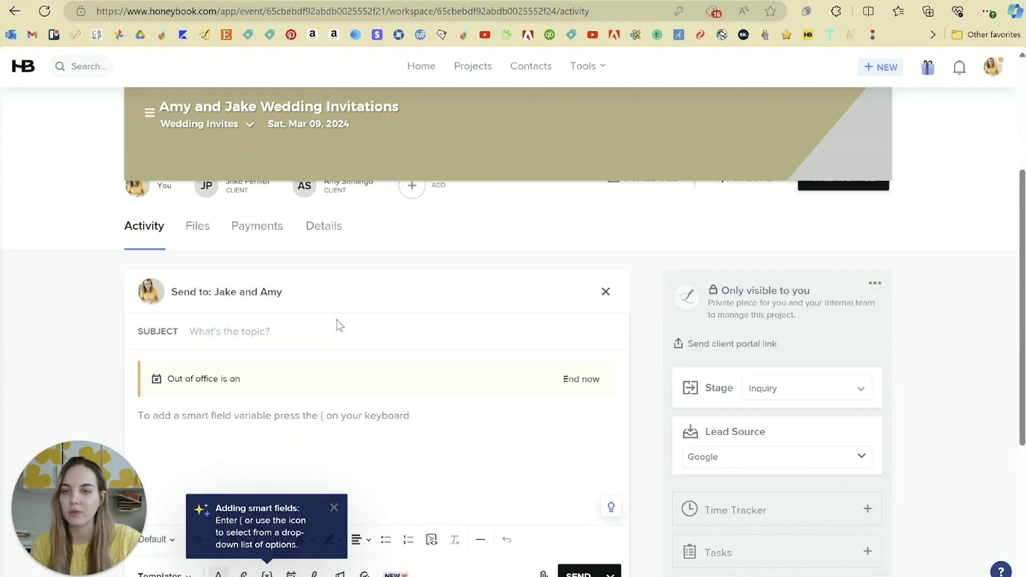
left_click(12, 214)
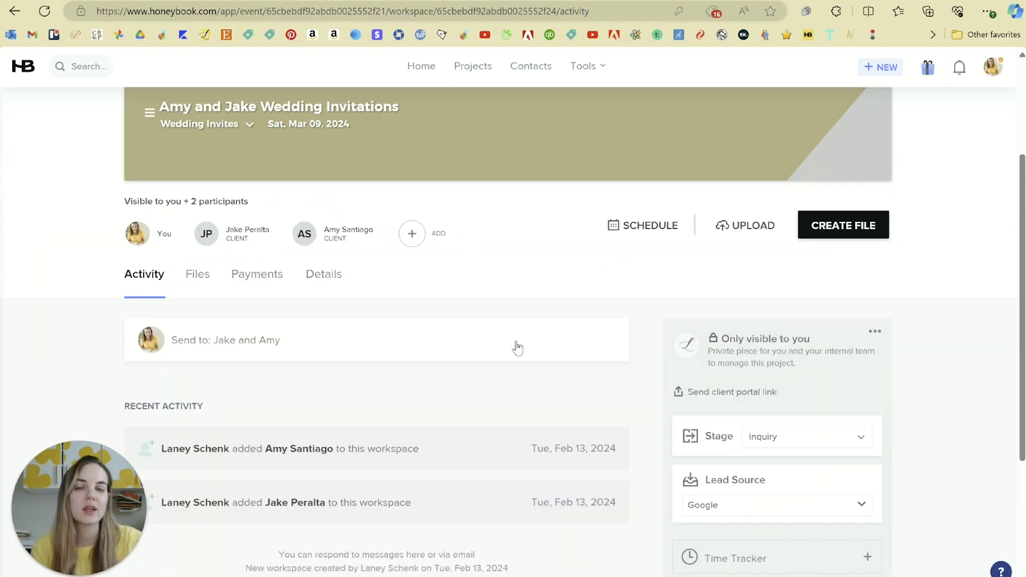
scroll(419, 350, "down", 2)
scroll(371, 338, "up", 2)
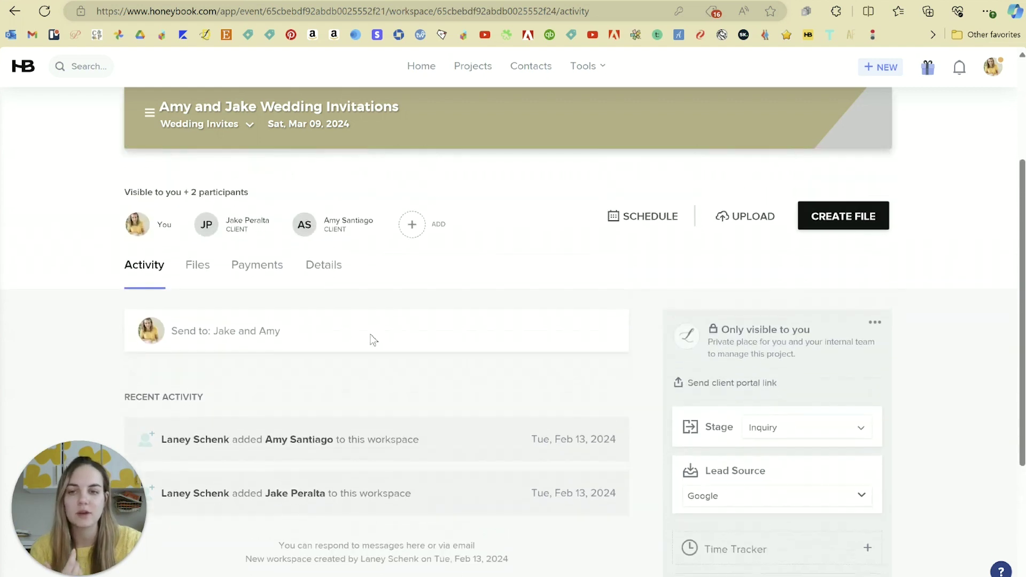
- View the project's Payments section, then its empty Files section
left_click(257, 275)
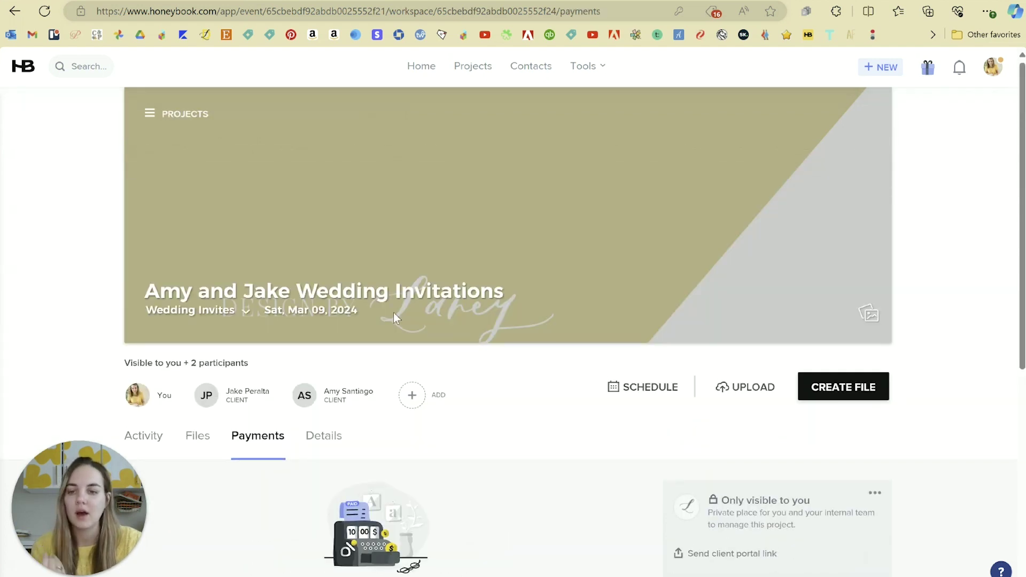
scroll(394, 312, "down", 4)
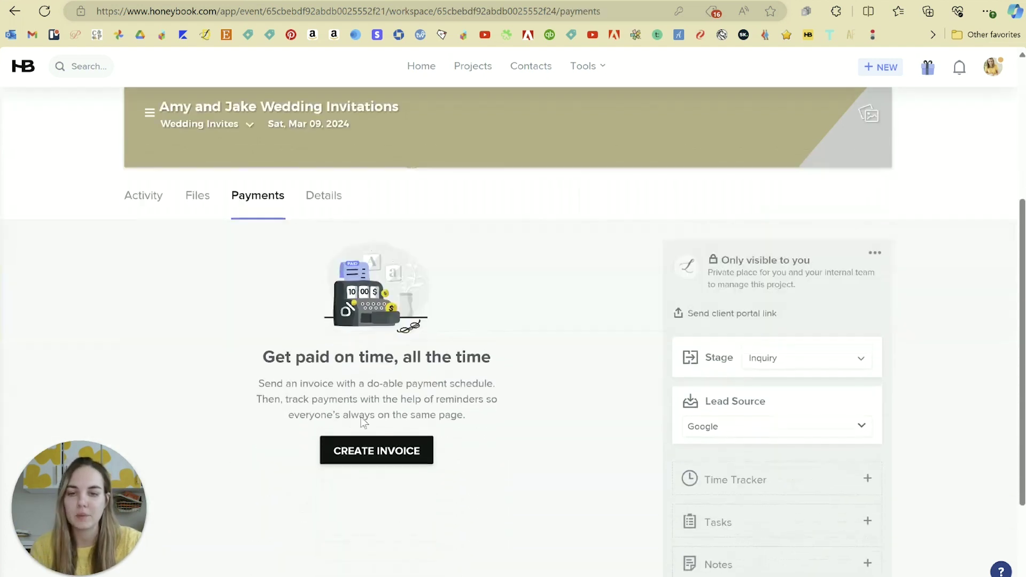
left_click(193, 201)
scroll(581, 354, "down", 3)
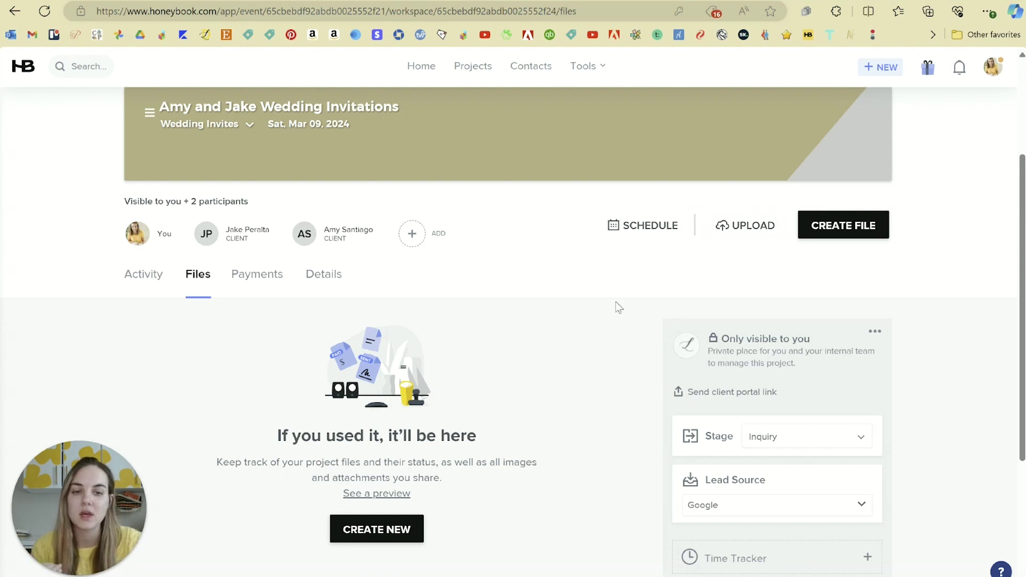
scroll(600, 300, "down", 2)
scroll(572, 318, "up", 3)
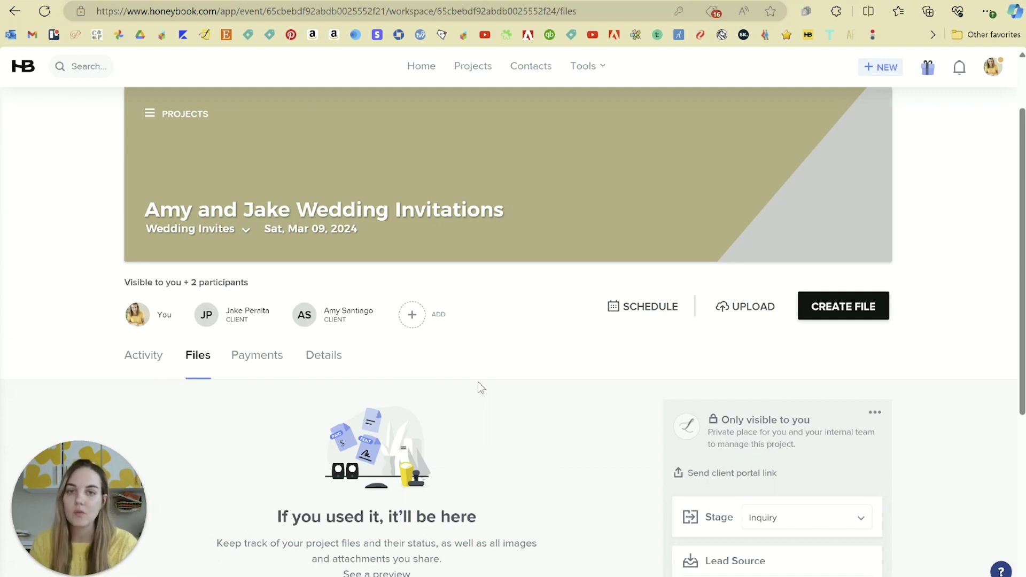
- Open the + NEW create menu and close it without choosing anything
left_click(870, 74)
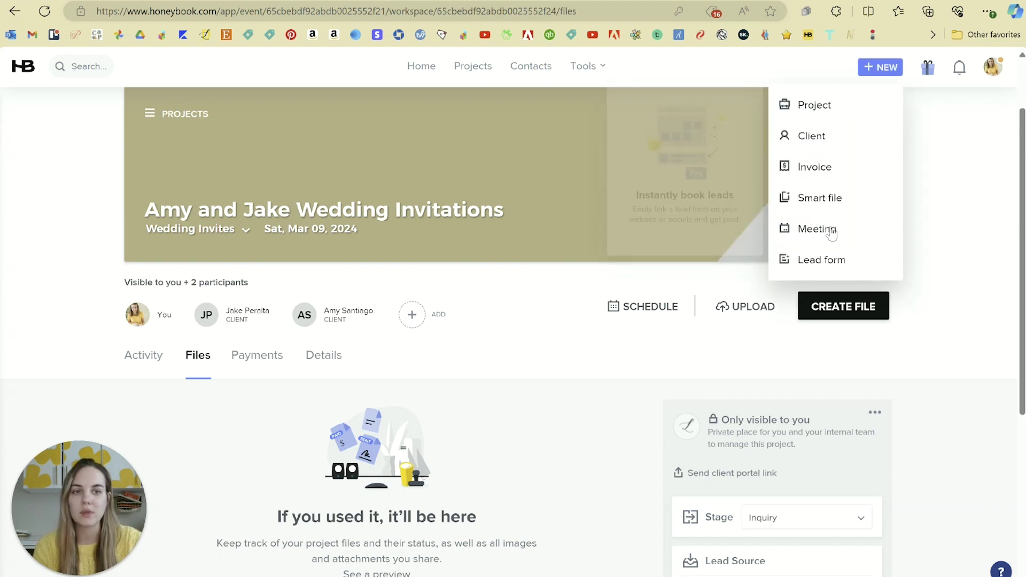
mouse_move(798, 172)
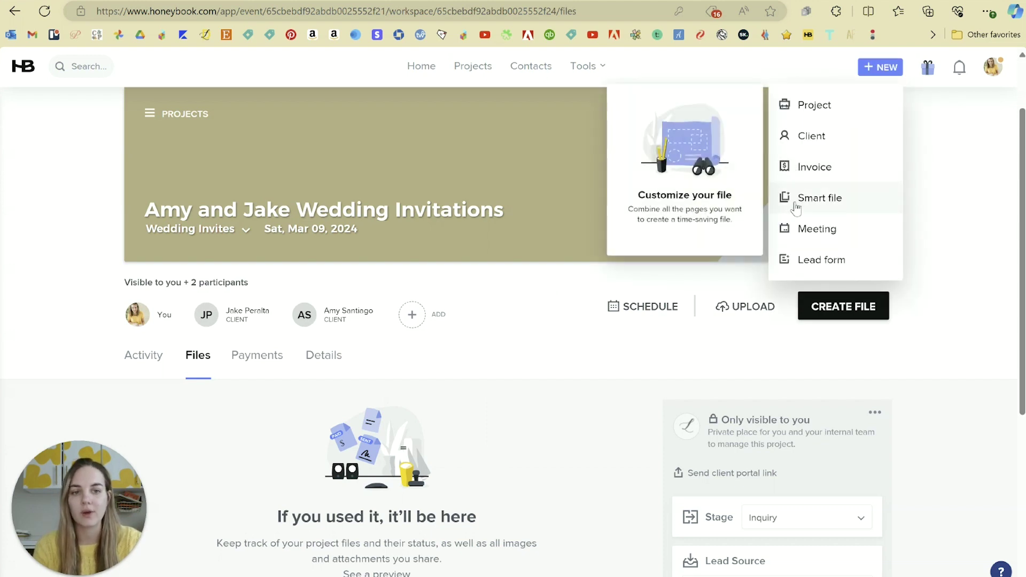
left_click(958, 201)
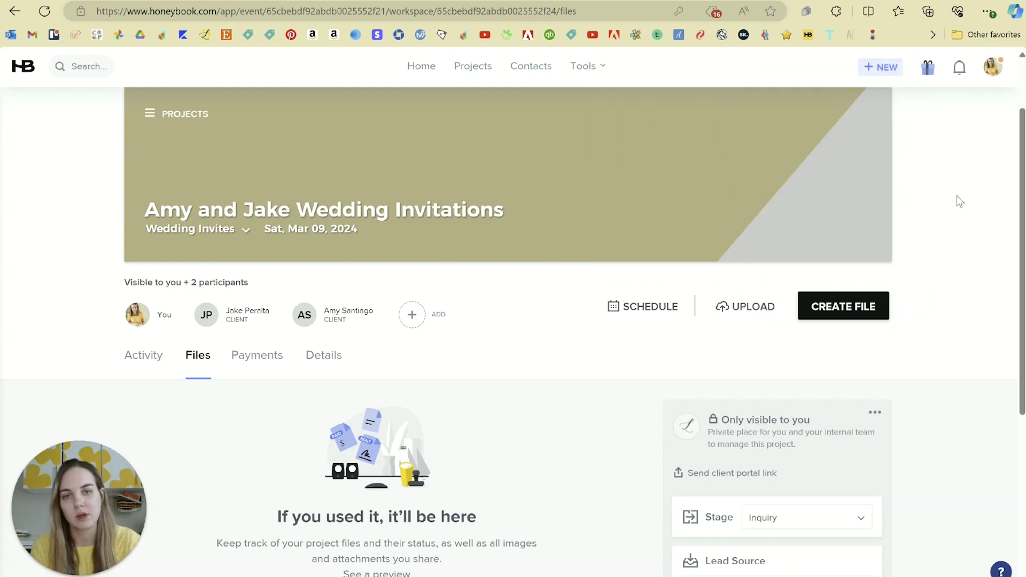
- Go from Projects to Contacts and back, showing Amy and Jake Wedding Invitations leading the 38-project pipeline
left_click(485, 73)
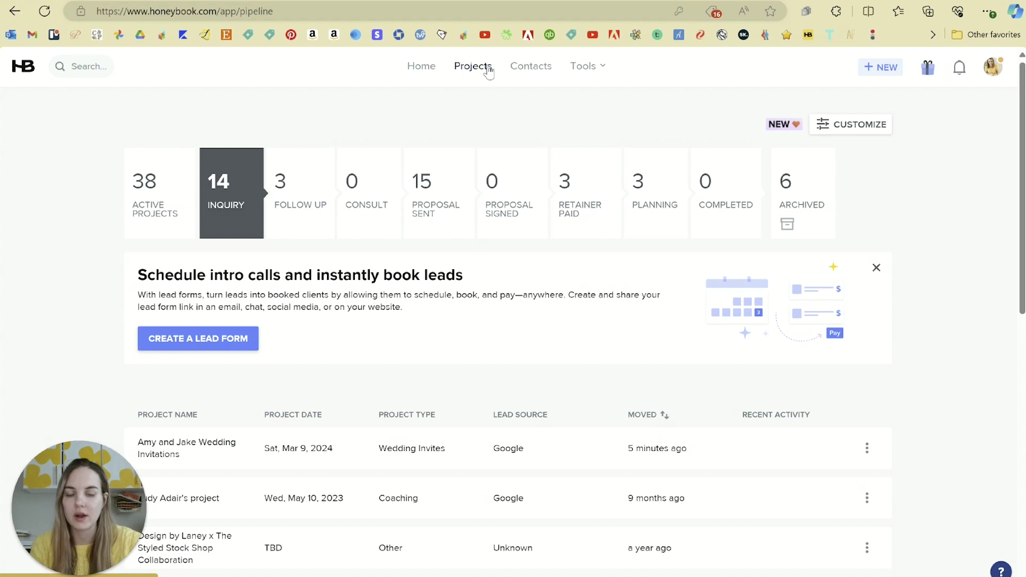
scroll(200, 249, "down", 3)
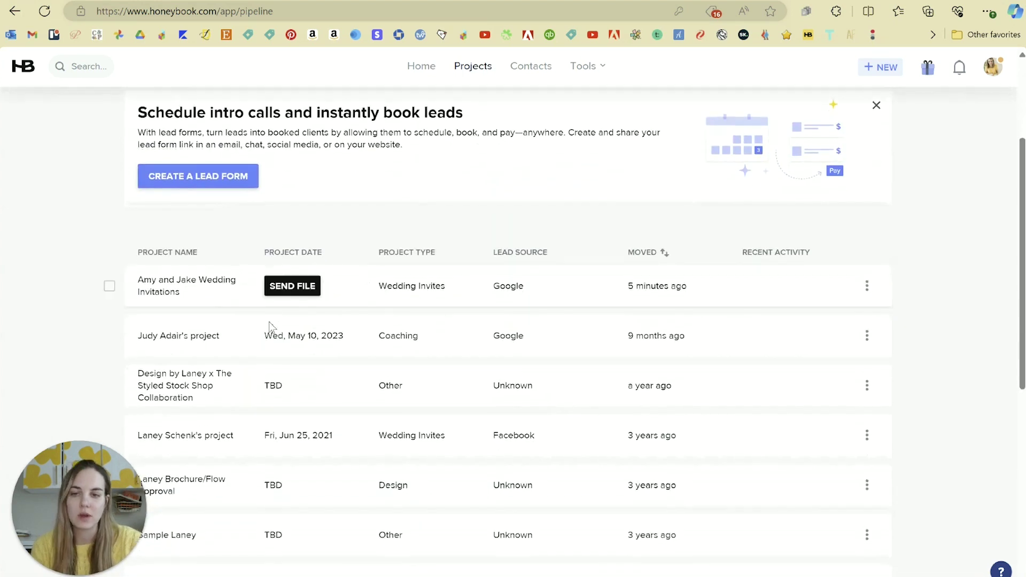
scroll(570, 332, "up", 3)
mouse_move(321, 511)
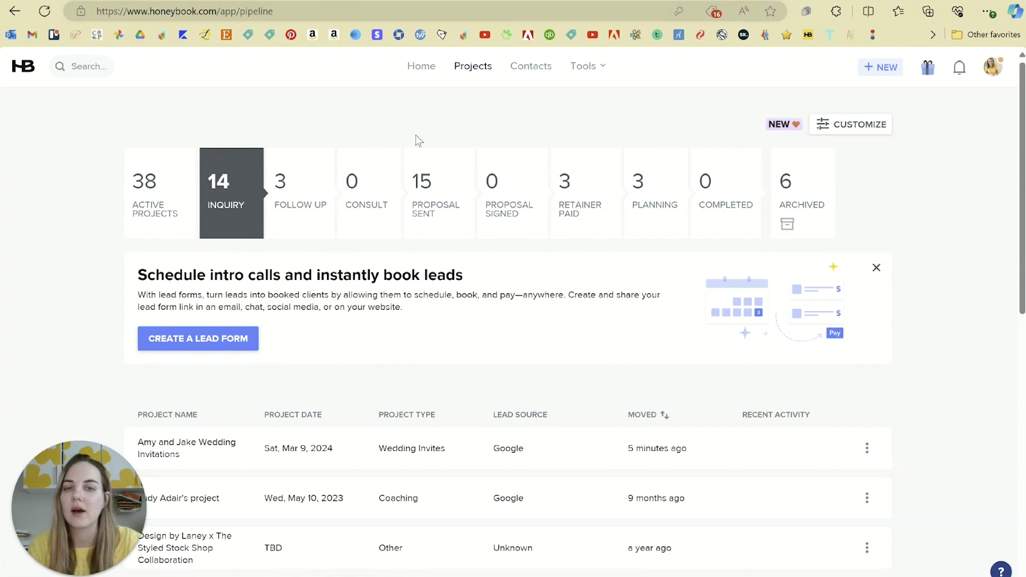
left_click(532, 68)
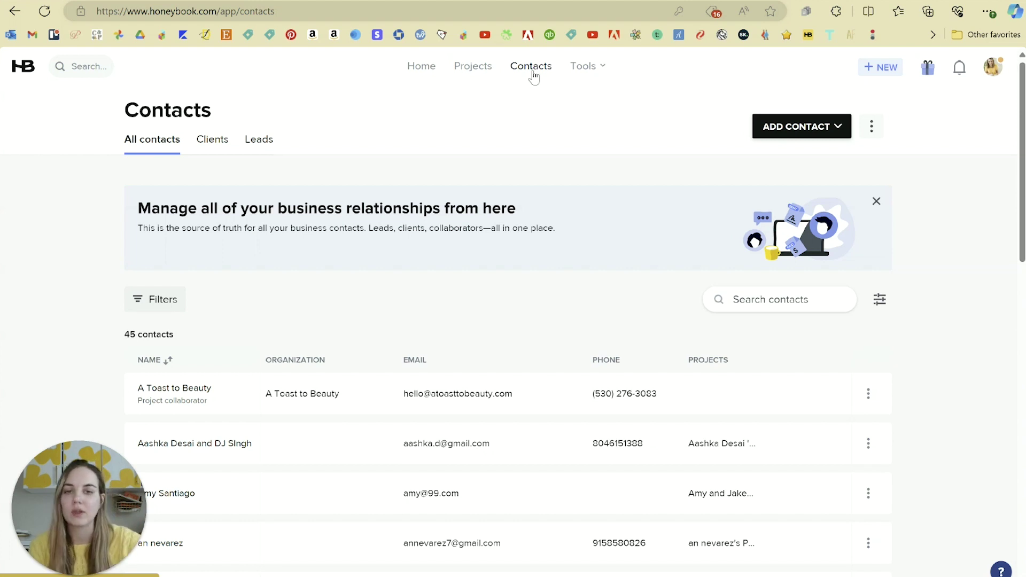
left_click(477, 72)
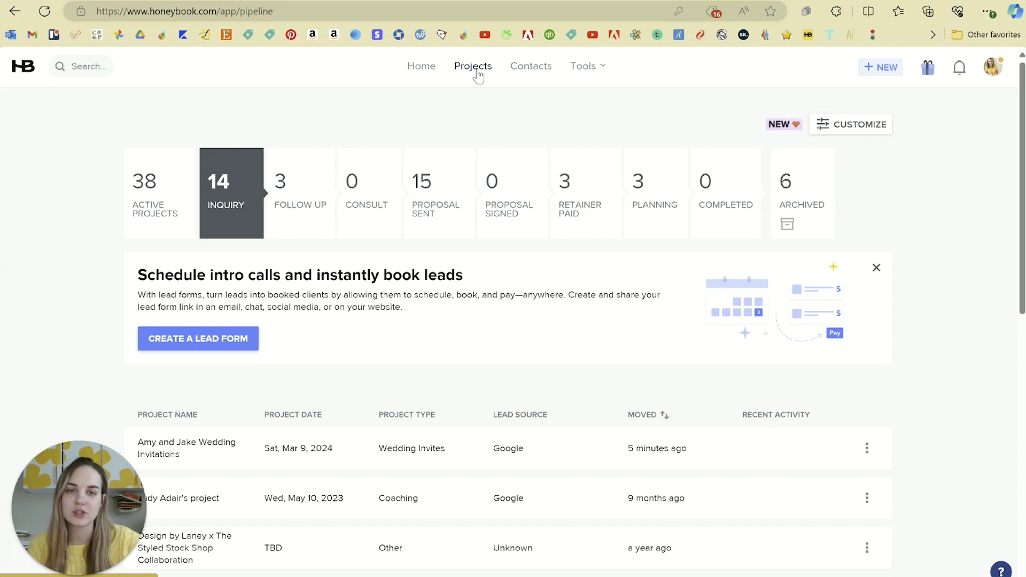